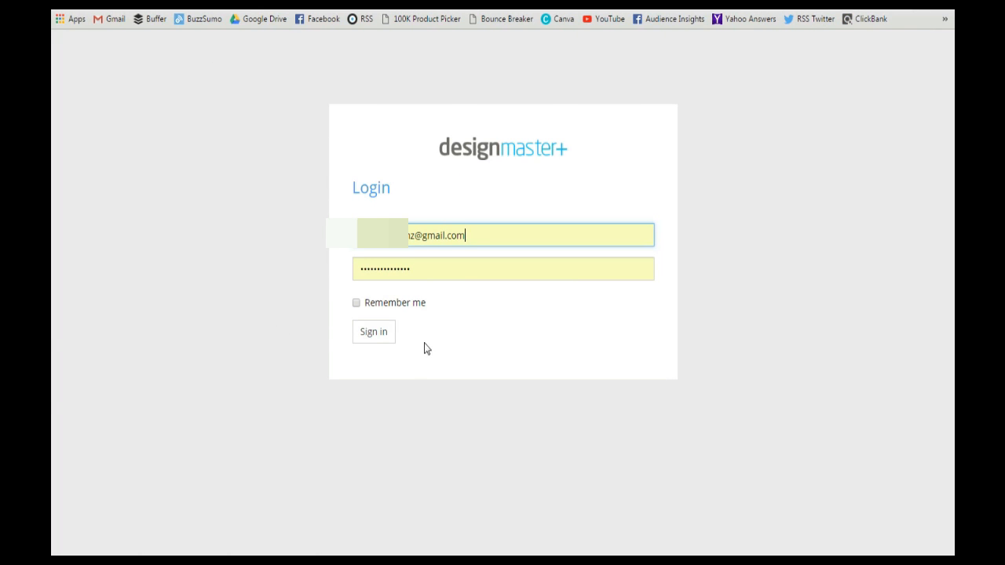
- Sign in to the design tool with the prefilled account credentials
click(376, 334)
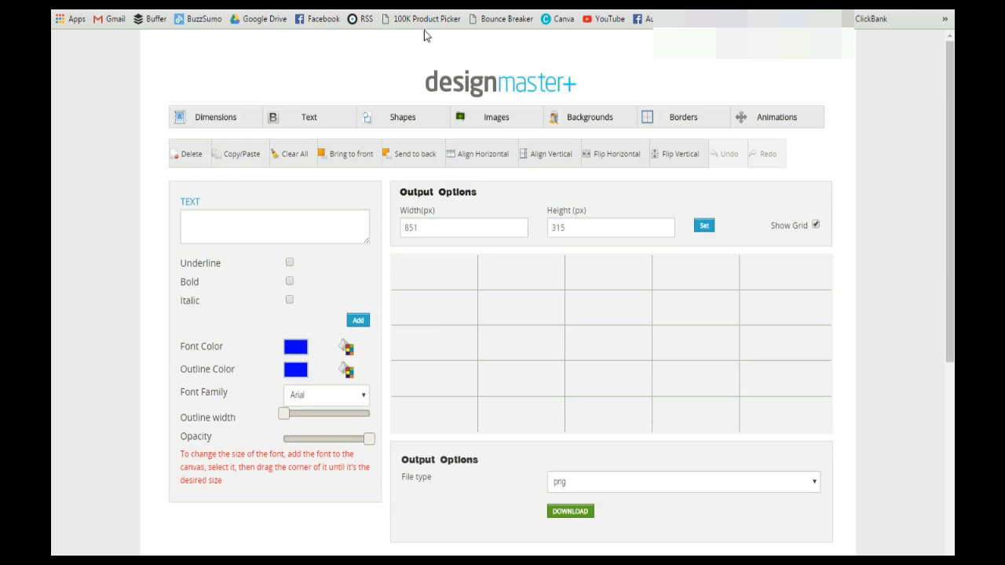
mouse_move(950, 182)
mouse_down()
mouse_move(950, 212)
mouse_move(950, 179)
mouse_up()
- Examine the list of preset canvas sizes among the dimension settings, keeping the current preset
click(221, 120)
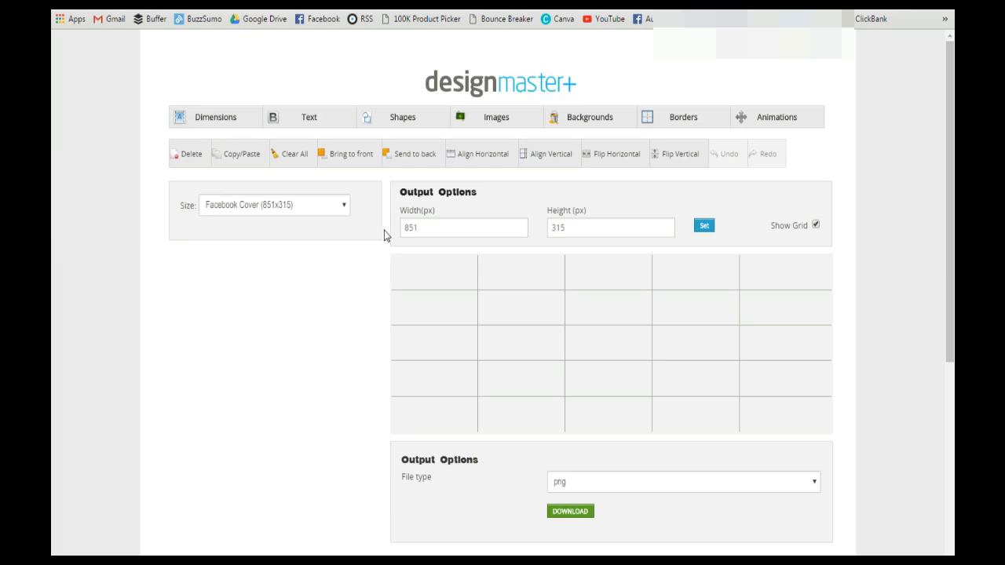
click(343, 205)
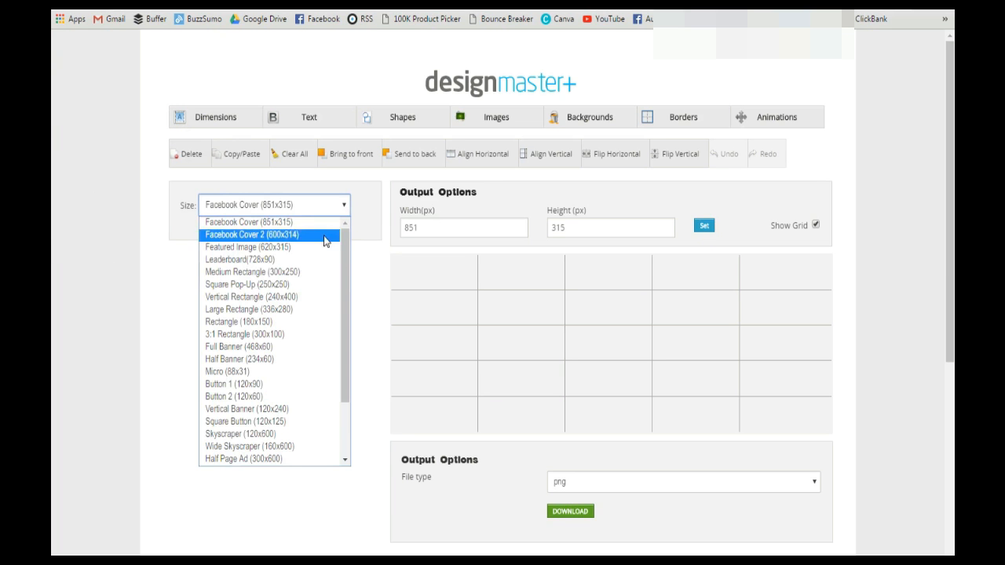
scroll(345, 288, down, 2)
scroll(350, 359, up, 2)
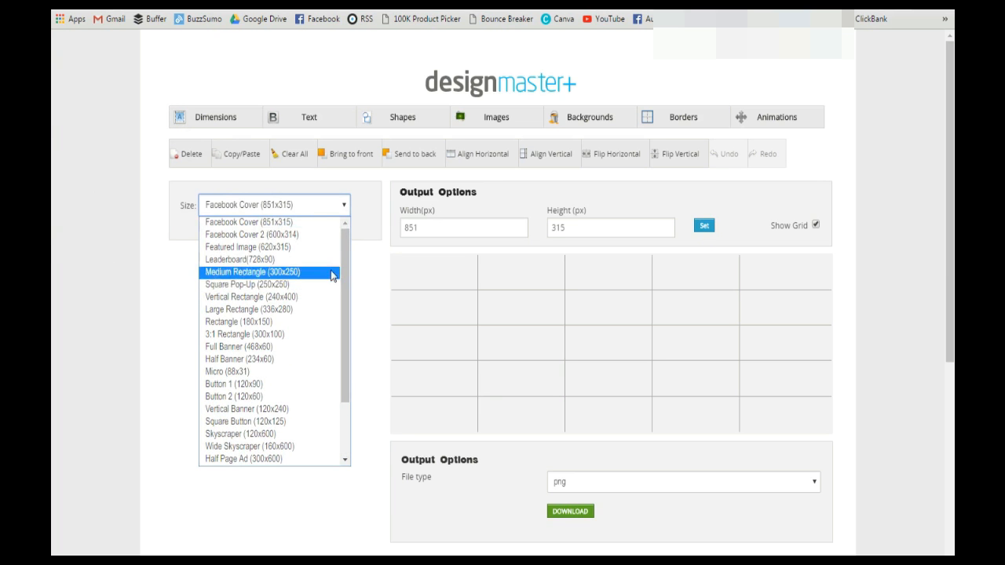
drag(344, 271, 341, 322)
scroll(251, 254, up, 2)
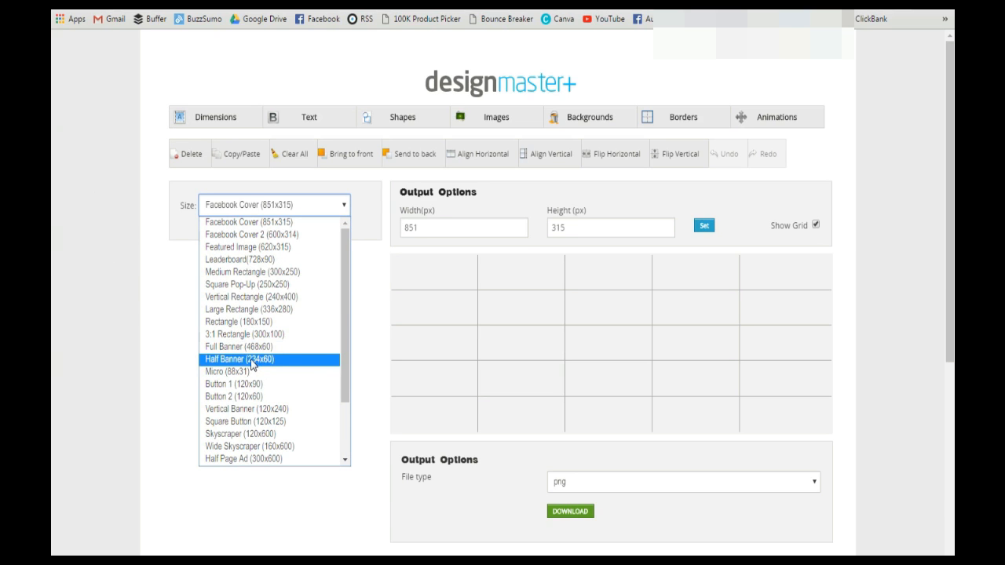
scroll(336, 361, down, 2)
scroll(336, 377, up, 2)
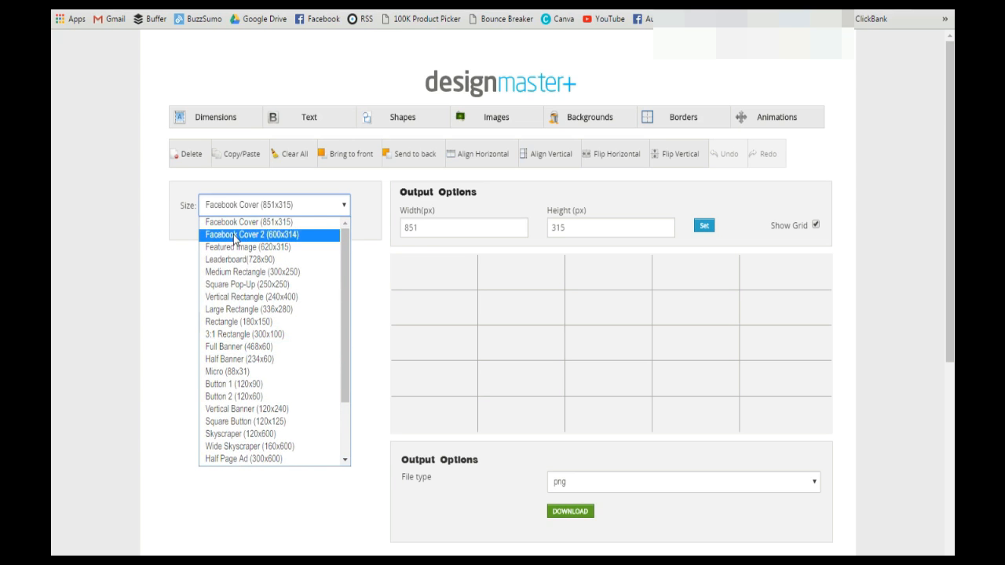
click(161, 310)
- Set the canvas size to 1200 px wide by 630 px high and apply it
double_click(432, 227)
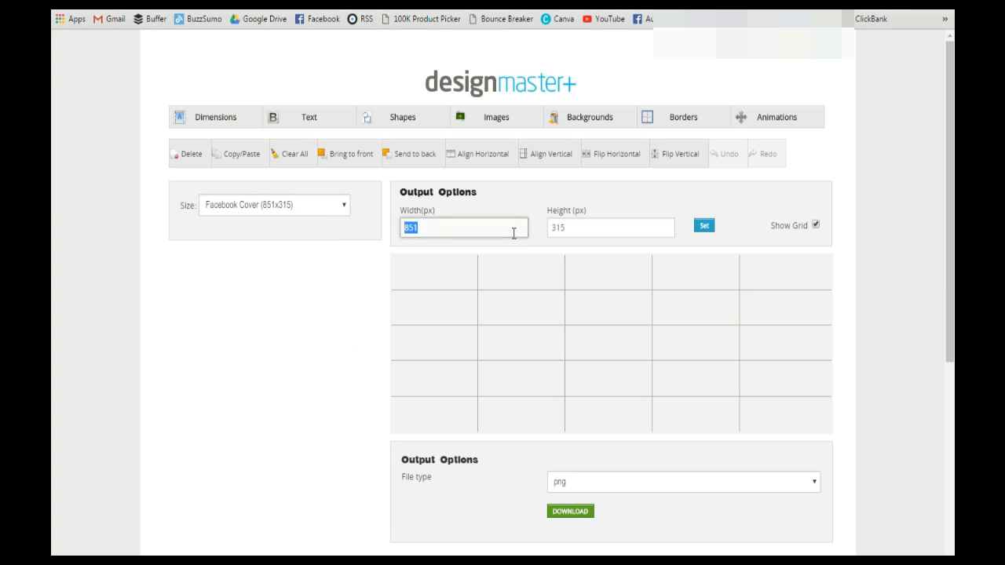
text(1200)
key(Tab)
text(630)
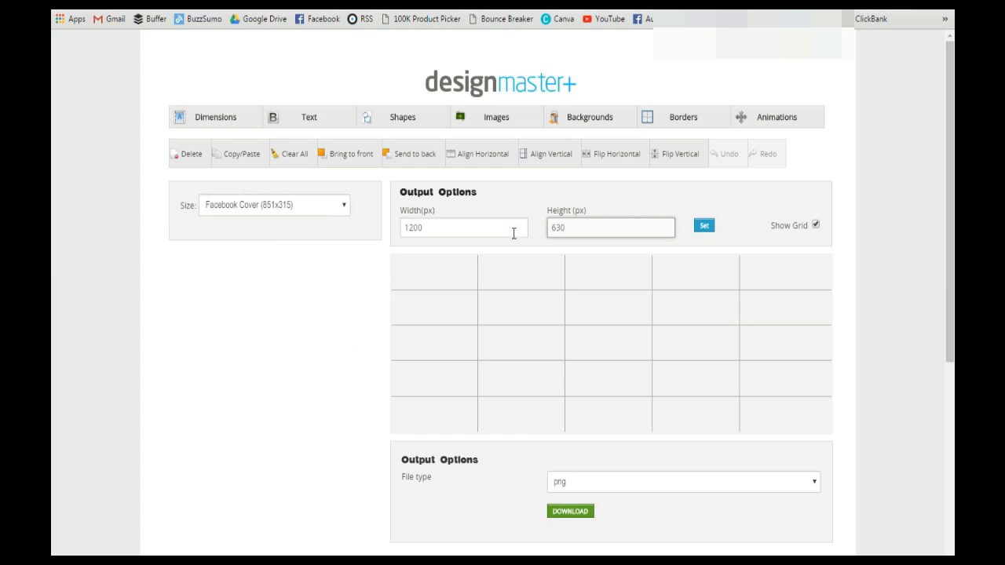
click(704, 227)
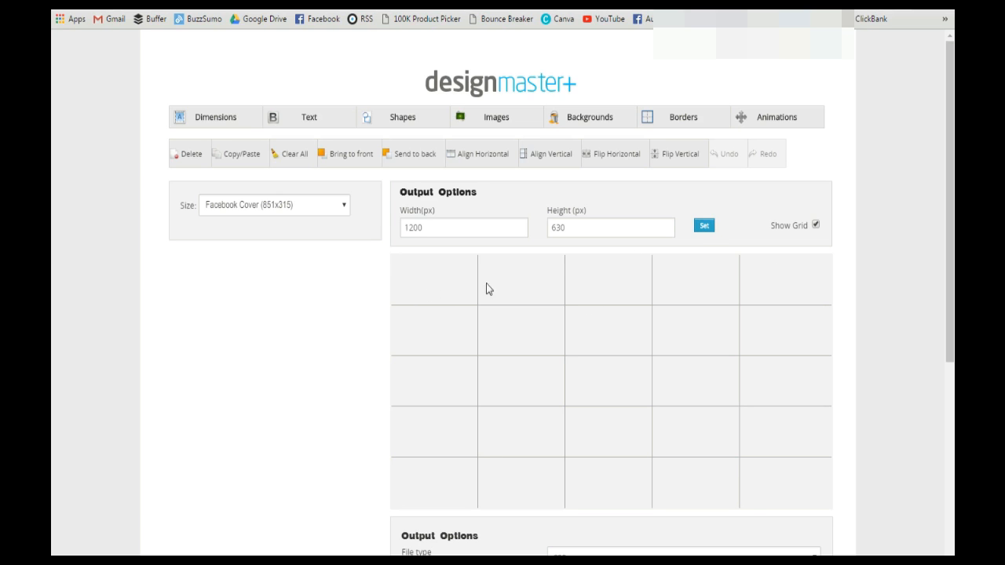
click(703, 227)
- Upload the poster photo from the desktop, the JPEG whose name begins with HTB16n4, as a custom image
click(507, 124)
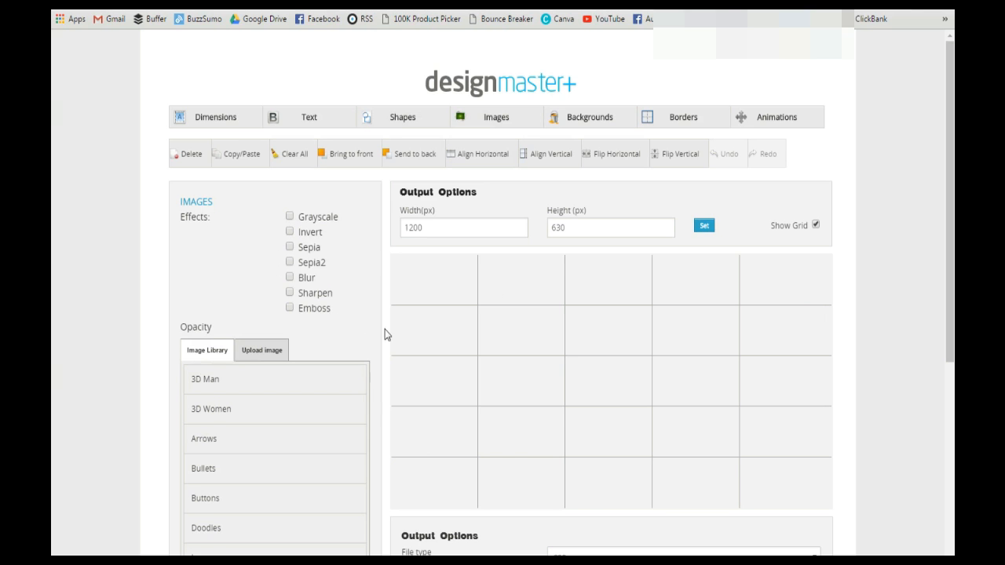
scroll(85, 359, down, 3)
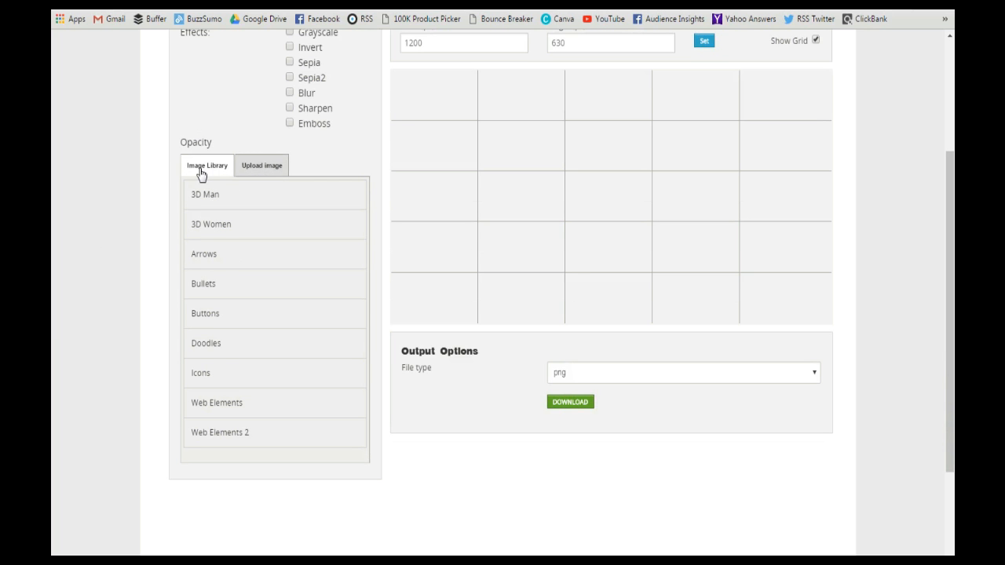
click(262, 172)
scroll(149, 342, up, 3)
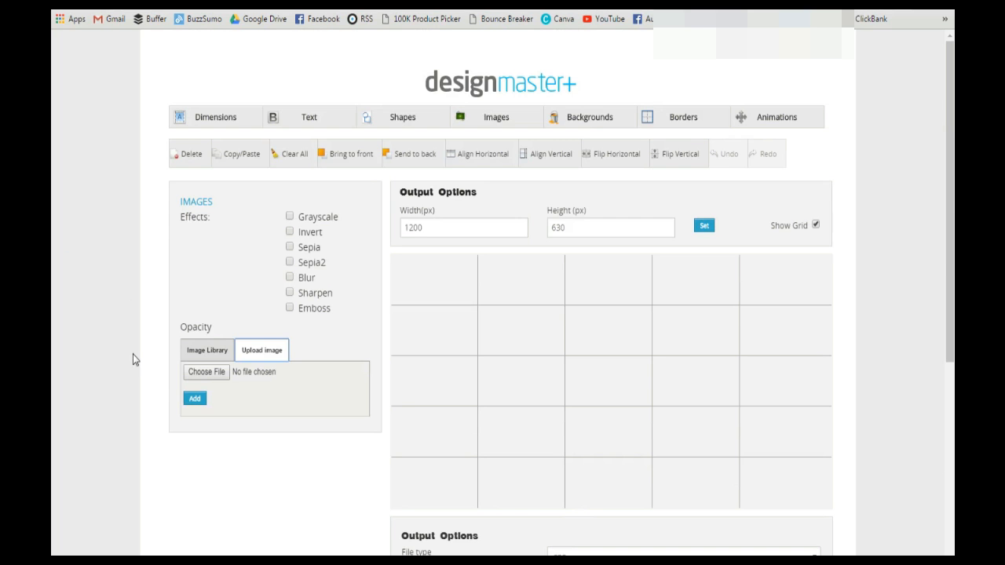
click(223, 372)
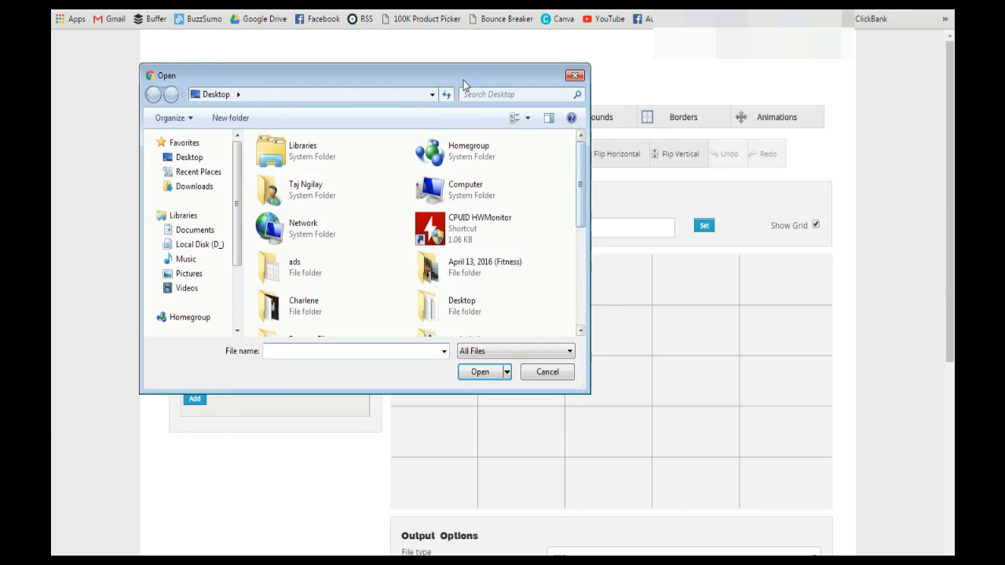
drag(464, 85, 533, 38)
drag(650, 139, 648, 226)
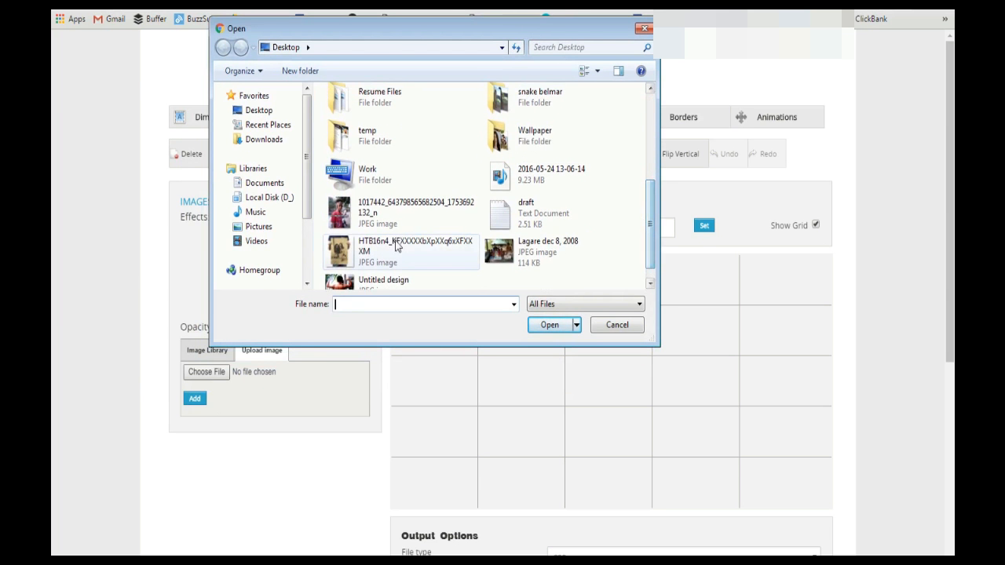
double_click(397, 246)
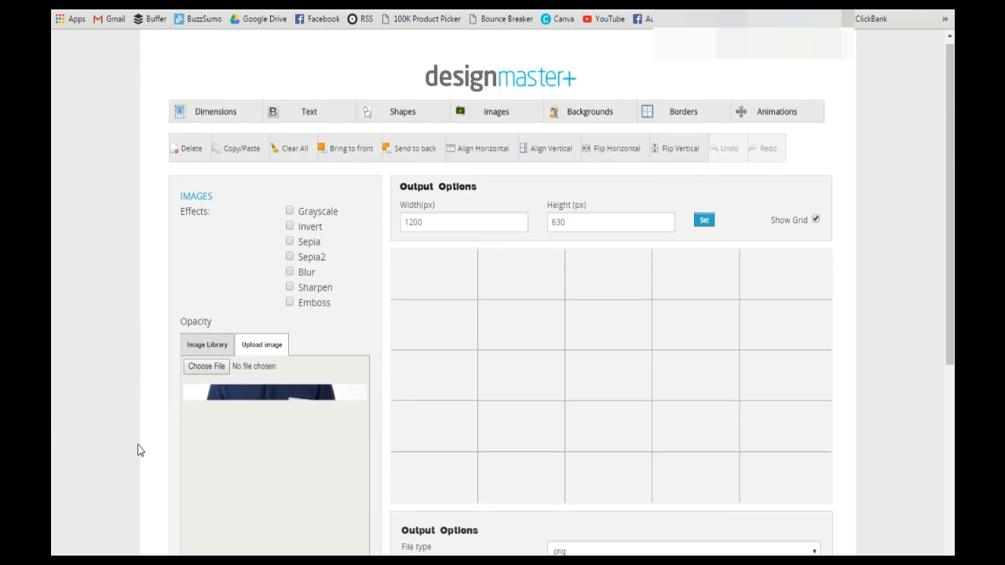
- Add the uploaded poster photo to the canvas
scroll(88, 441, down, 3)
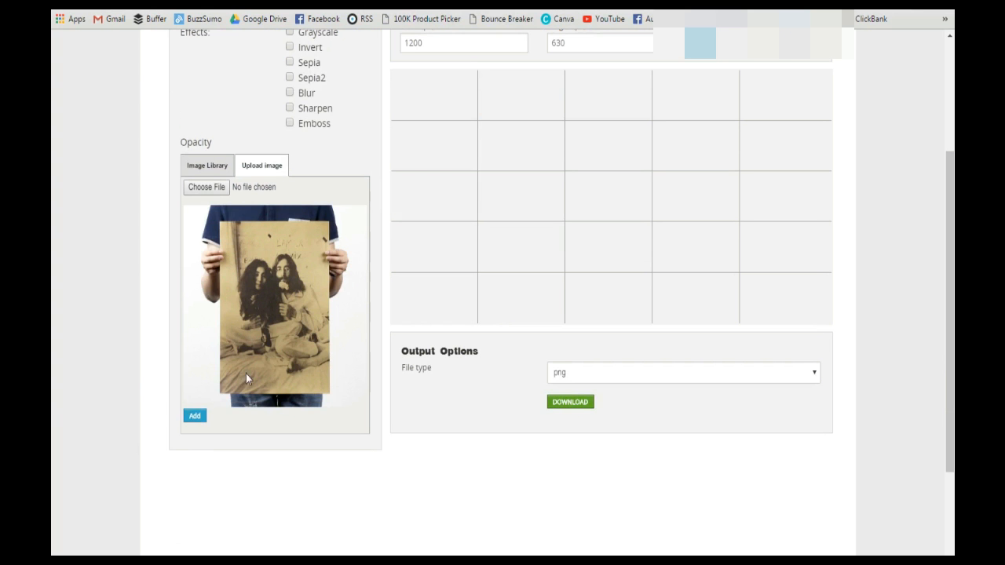
click(197, 418)
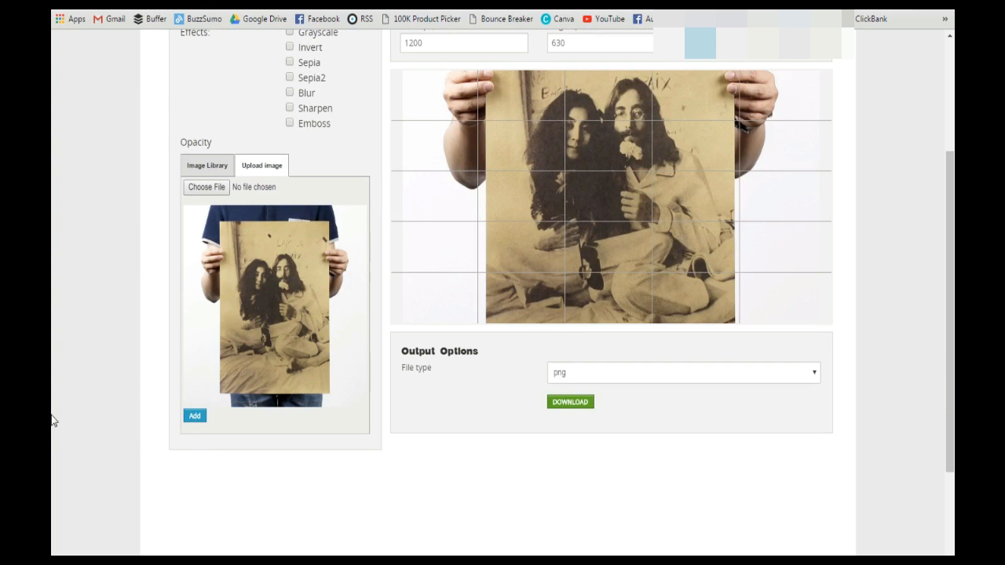
scroll(54, 421, up, 3)
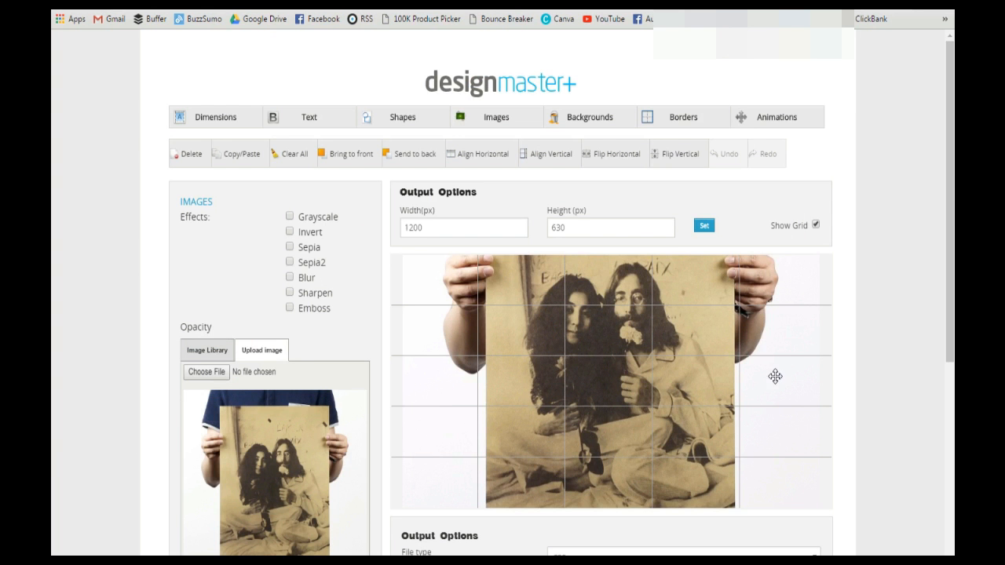
- Scale the poster photo down by its corner and move it so its upper edge lies inside the canvas
scroll(775, 377, down, 1)
drag(586, 311, 635, 333)
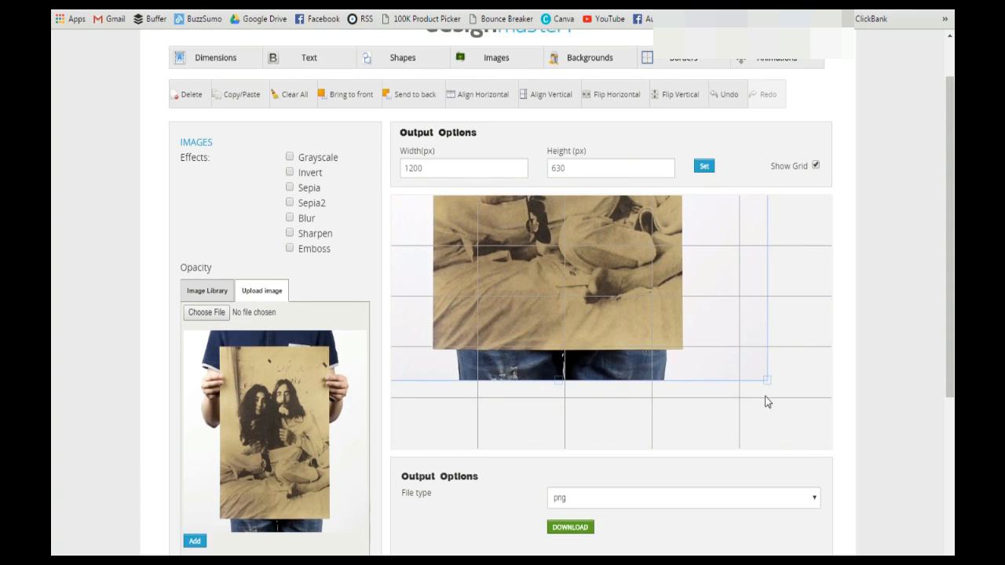
drag(766, 382, 626, 396)
drag(505, 349, 536, 423)
click(655, 214)
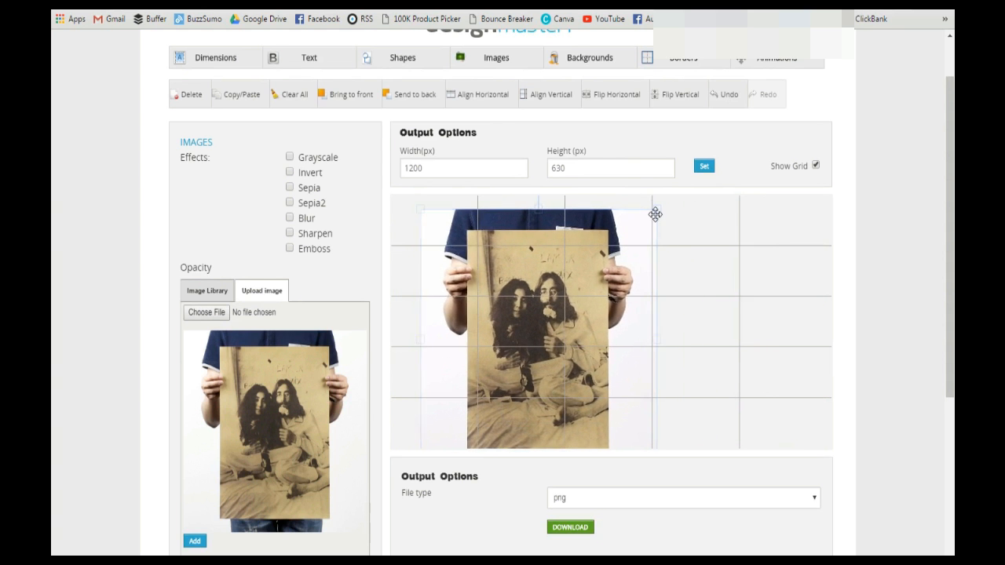
- Resize and position the poster photo so it fills the canvas height on the left side, leaving the right two-fifths empty
drag(657, 206, 605, 253)
drag(548, 366, 523, 340)
drag(588, 231, 631, 207)
drag(541, 278, 545, 288)
drag(623, 204, 655, 198)
mouse_move(619, 248)
mouse_down()
mouse_move(609, 254)
mouse_move(614, 231)
mouse_move(649, 195)
mouse_move(607, 236)
mouse_up()
click(723, 332)
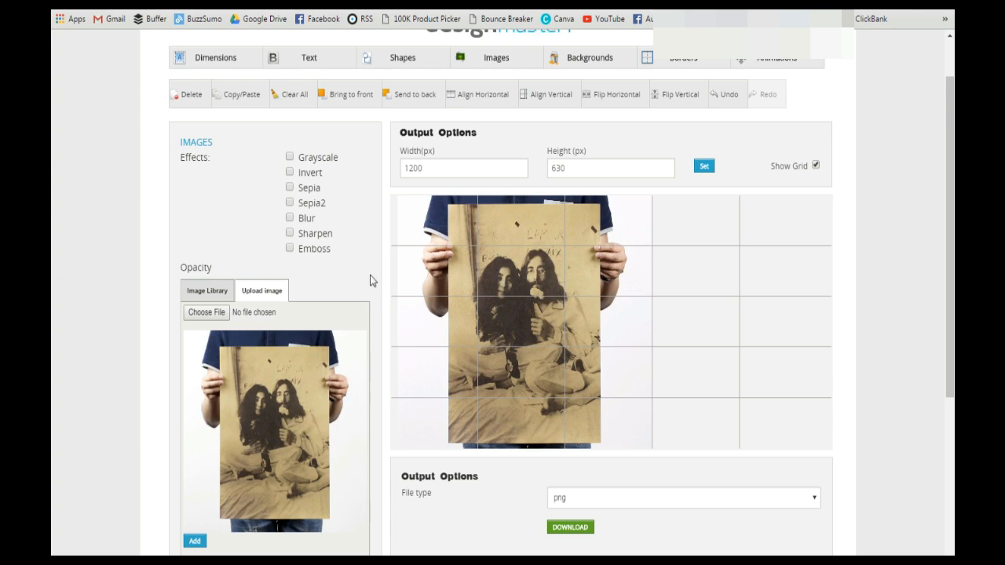
click(500, 251)
mouse_move(500, 251)
mouse_down()
mouse_move(473, 249)
mouse_move(500, 251)
mouse_up()
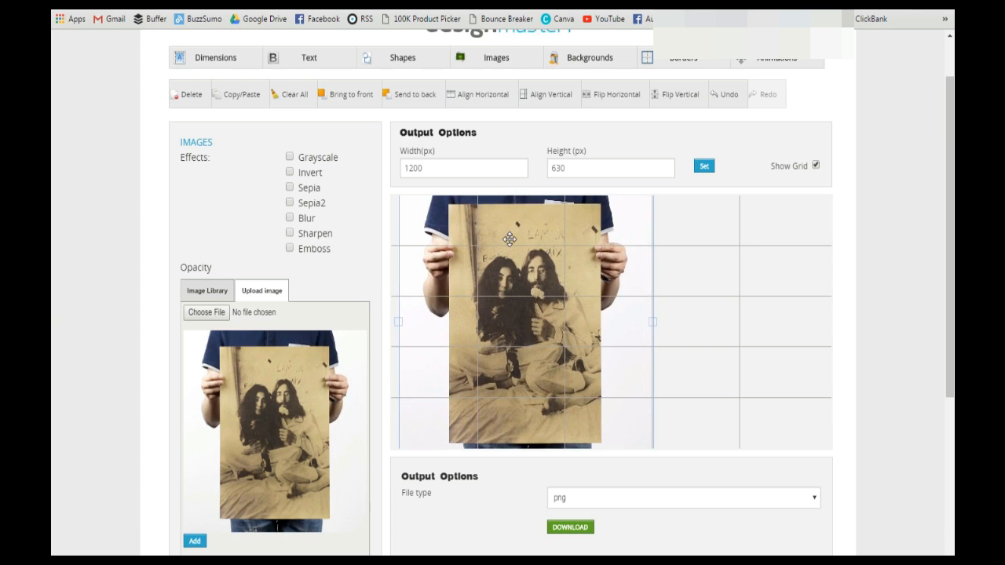
drag(509, 239, 510, 237)
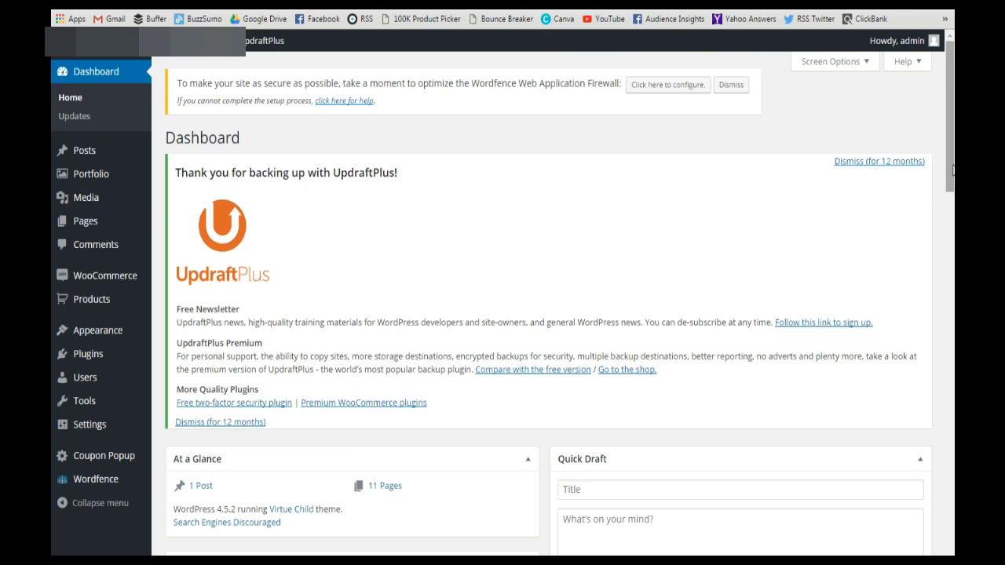
- Switch to the WordPress admin and look up the Vintage Style John Lennon Retro Poster – Wall Decor entry among the products
mouse_move(951, 174)
mouse_down()
mouse_move(951, 185)
mouse_move(951, 161)
mouse_up()
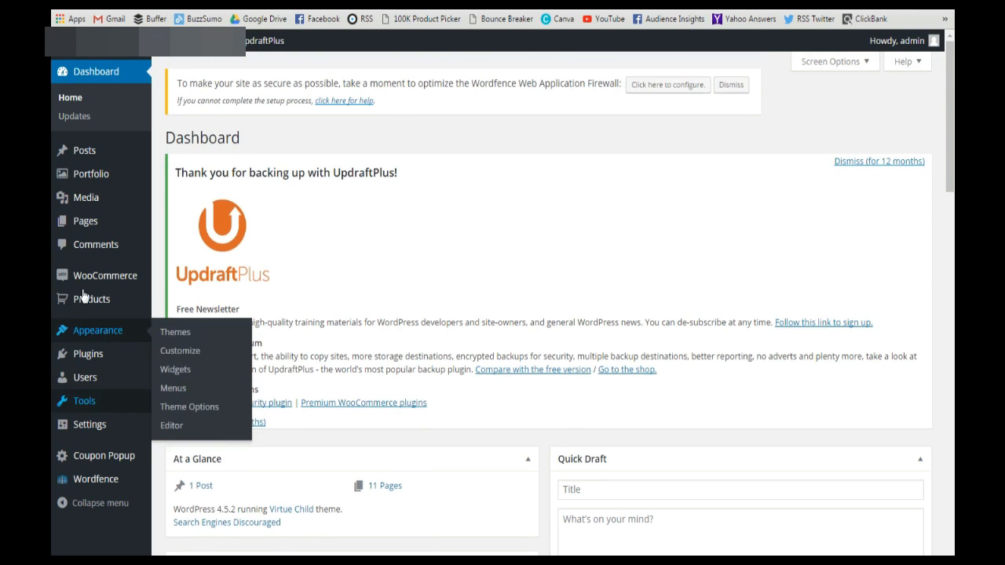
mouse_move(85, 298)
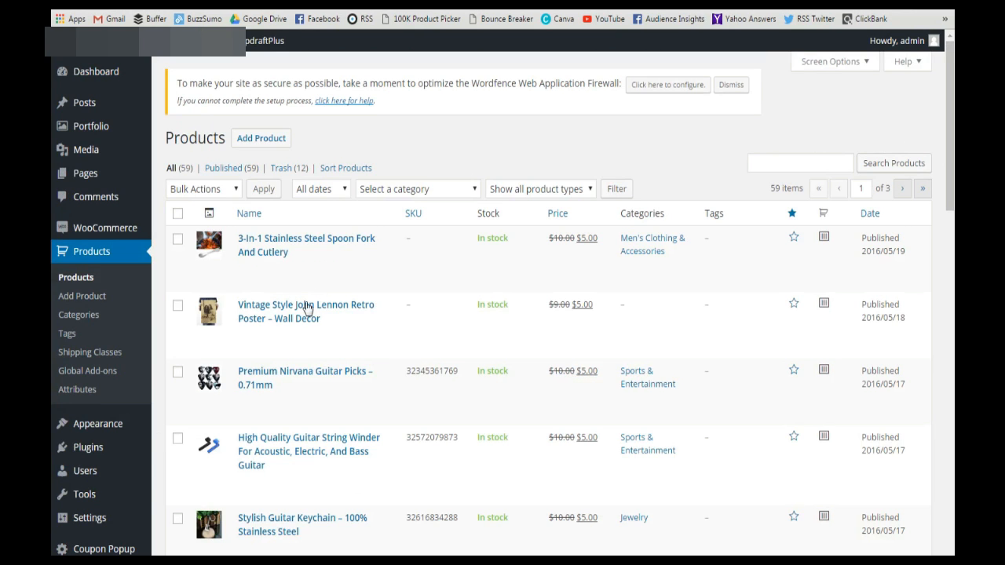
mouse_move(307, 308)
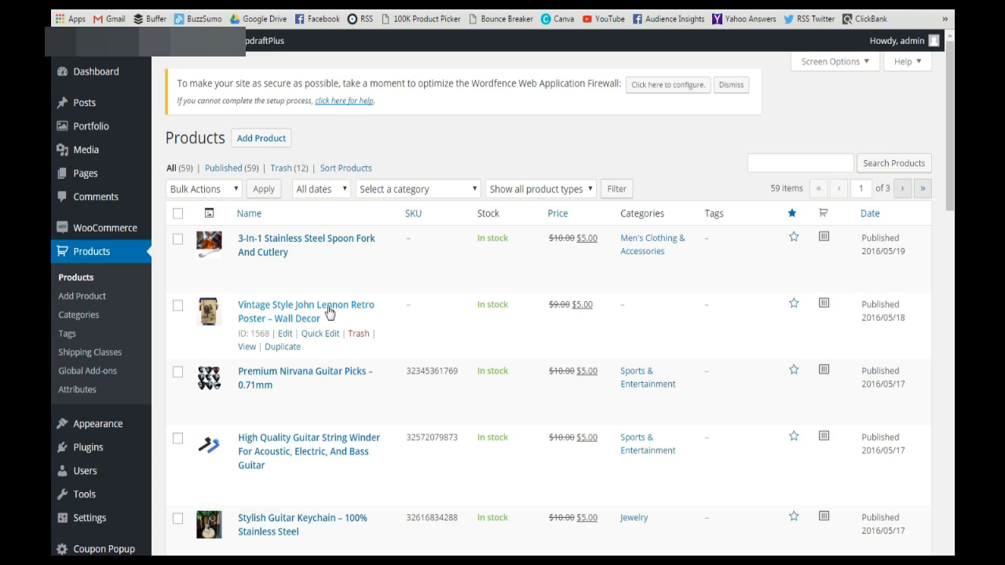
click(312, 312)
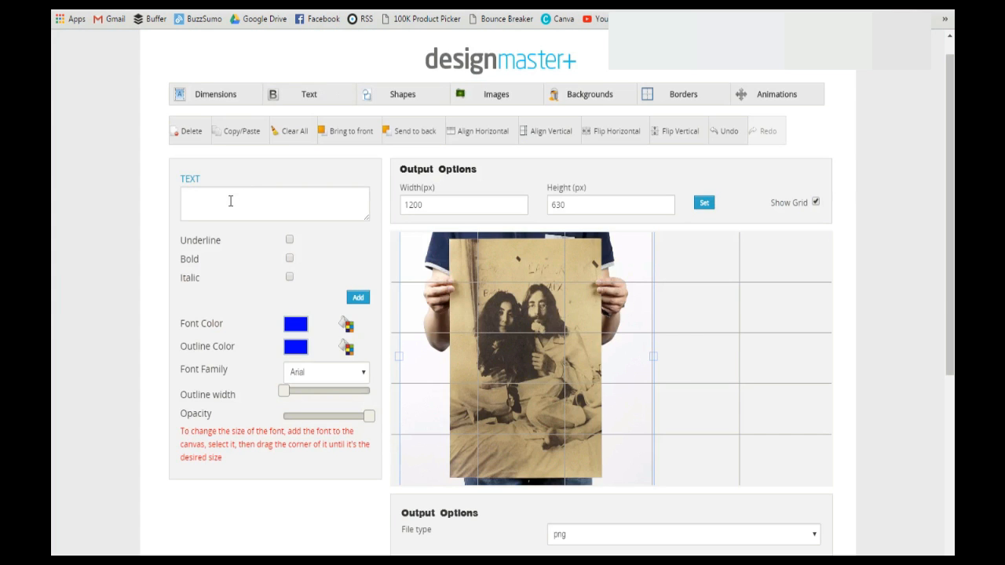
- Back in the design tool, enter the two-line text "JOHN LENNON WALL DECOR" and "ONLY $5 - LIMITED STOCKS!"
click(230, 201)
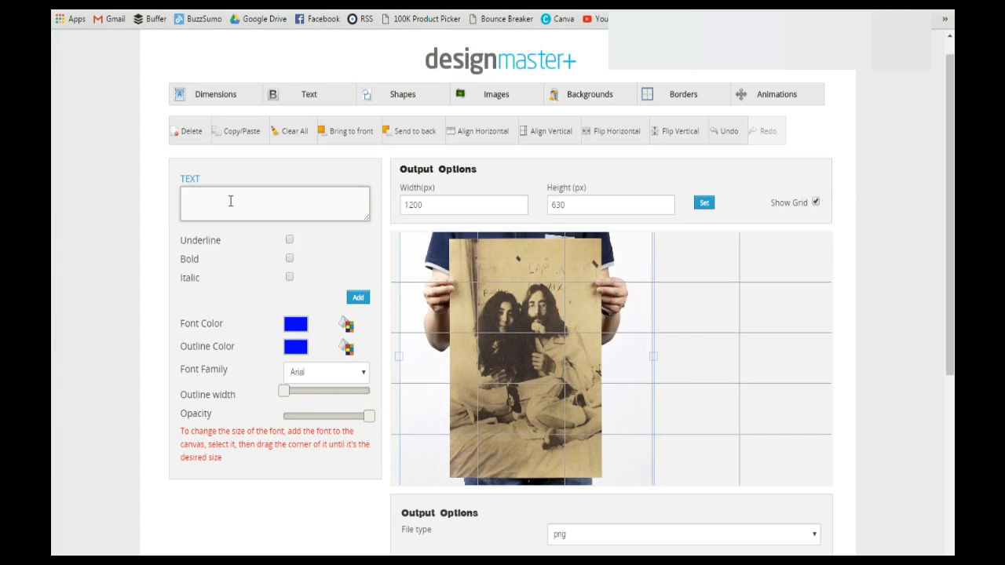
text(V)
text(INTAGE JOH)
text(N LENN)
text(ON)
text( POSTER)
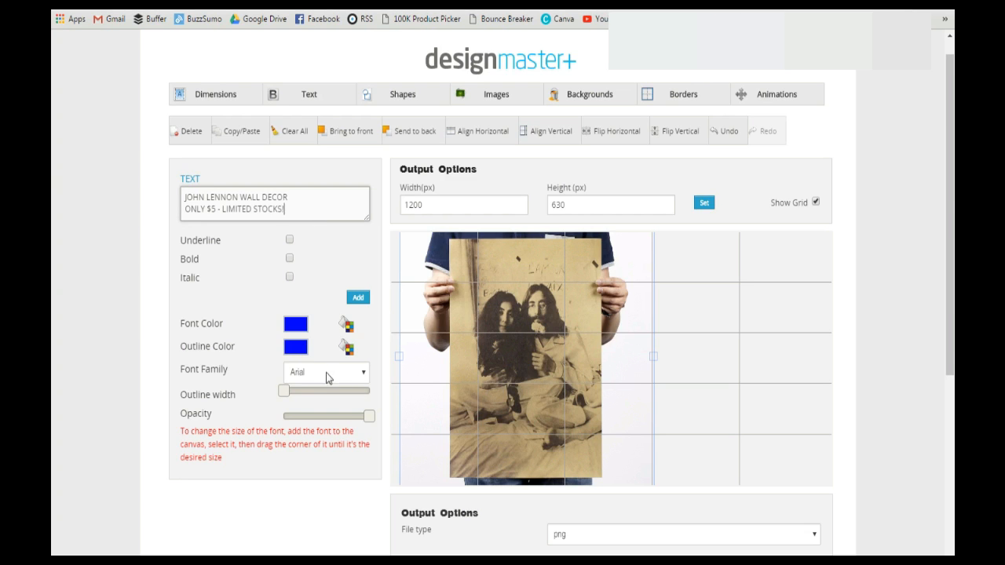
- Make the text bold, leaving underline and italic off
click(290, 241)
click(290, 259)
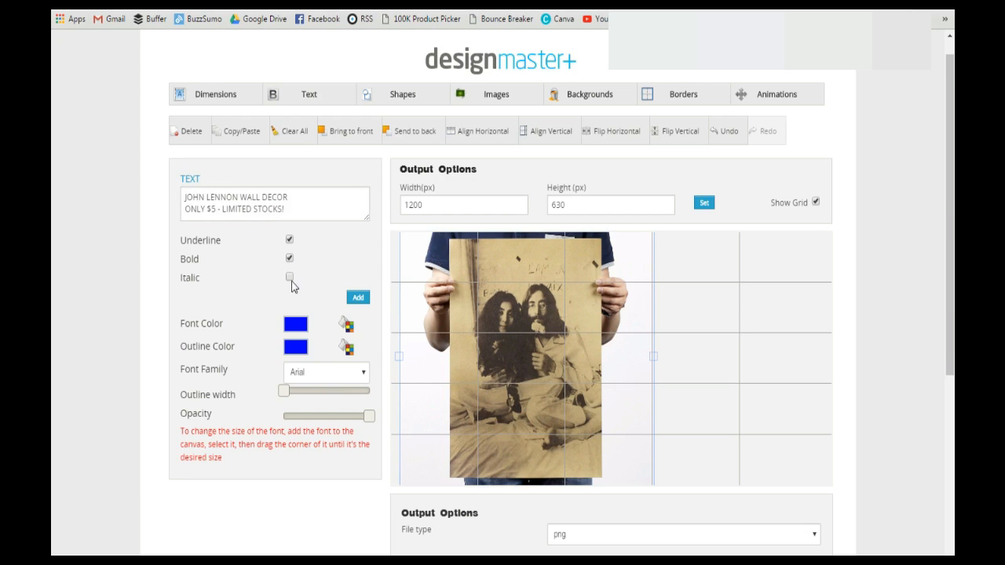
click(289, 278)
click(288, 277)
click(289, 239)
- Set the text's outline color to black
click(346, 348)
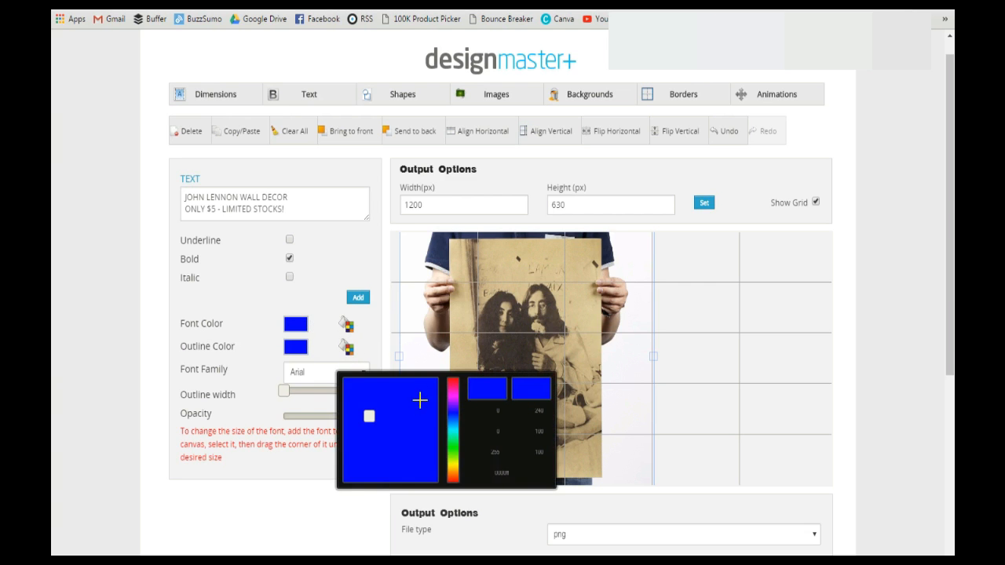
drag(419, 399, 393, 494)
click(330, 288)
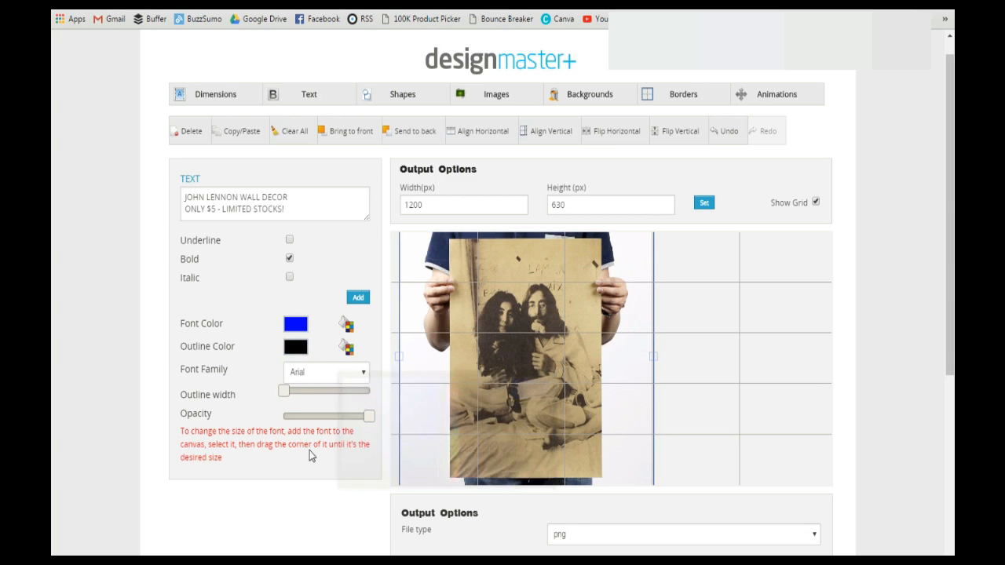
- Set the text's font family to Tahoma and slightly increase its outline width
click(351, 372)
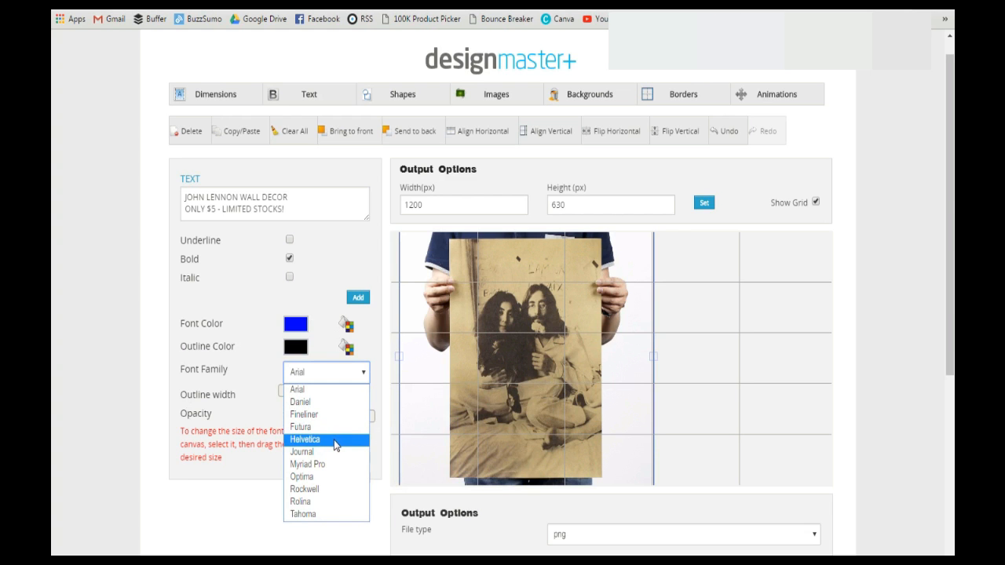
click(318, 515)
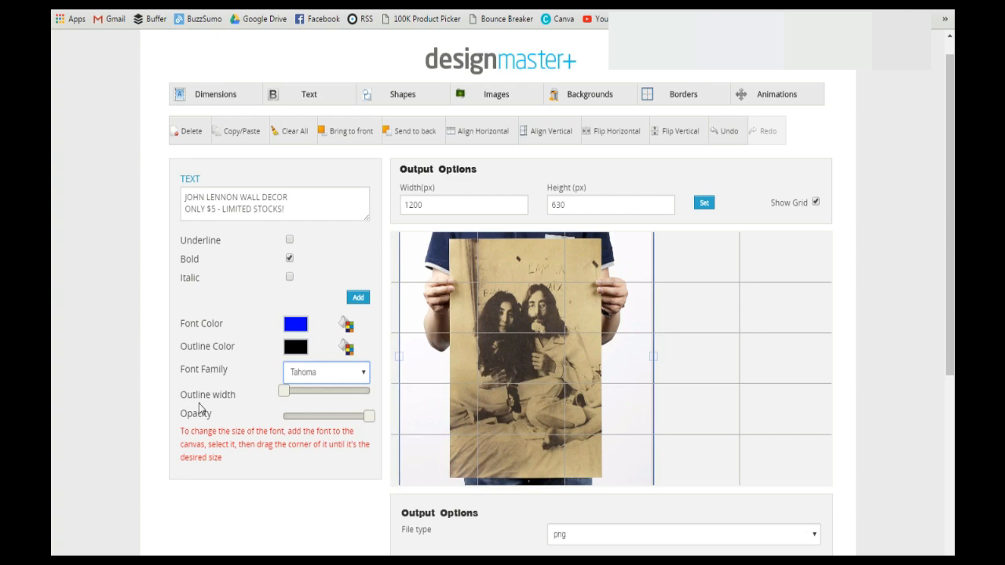
click(284, 397)
drag(285, 396, 292, 396)
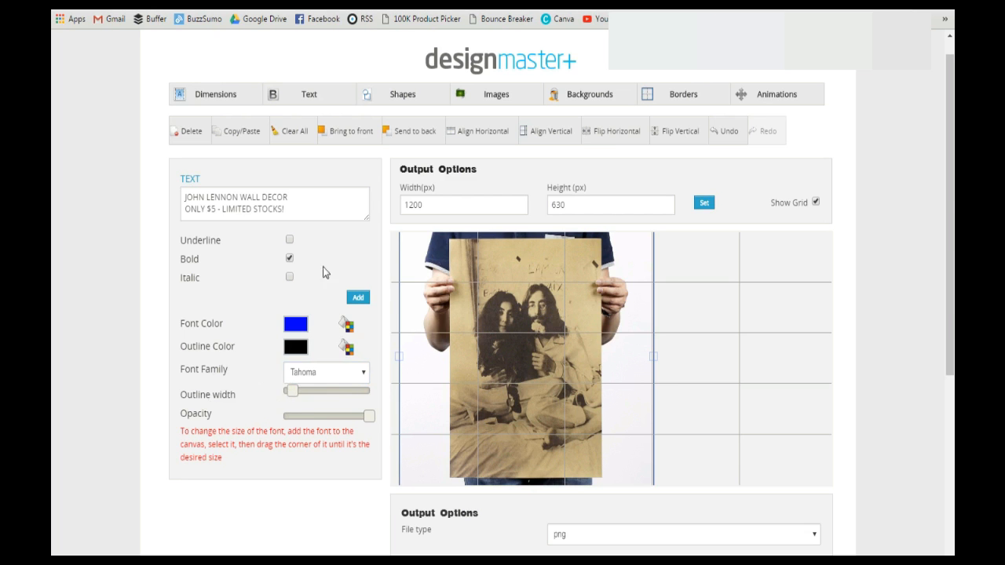
- Add the styled text to the canvas and resize it to fit the blank area beside the product photo
click(357, 302)
click(358, 304)
drag(645, 361, 645, 321)
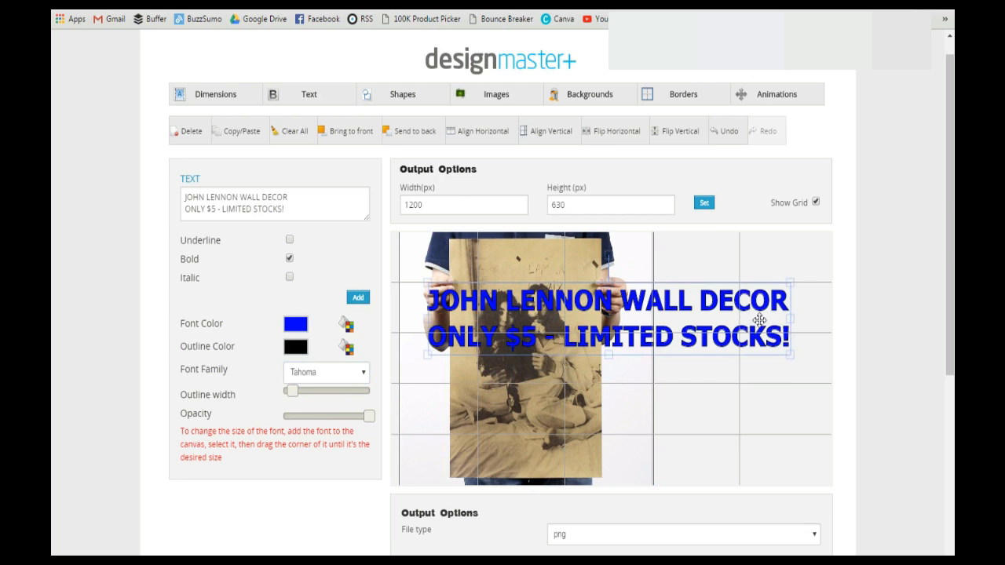
drag(790, 314, 569, 316)
drag(705, 292, 826, 268)
drag(738, 307, 743, 338)
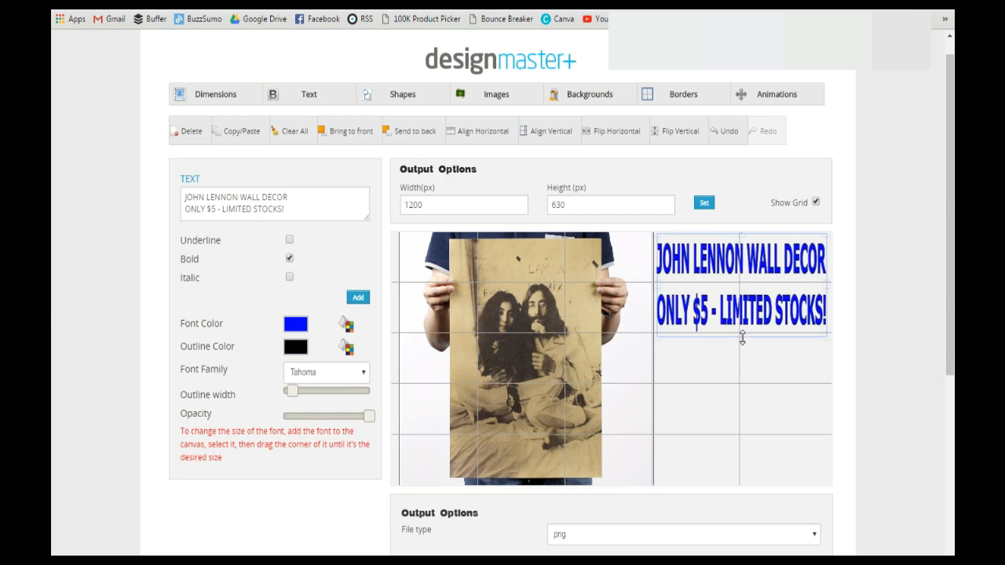
- Try green as the text's font color and settle on blue
click(348, 326)
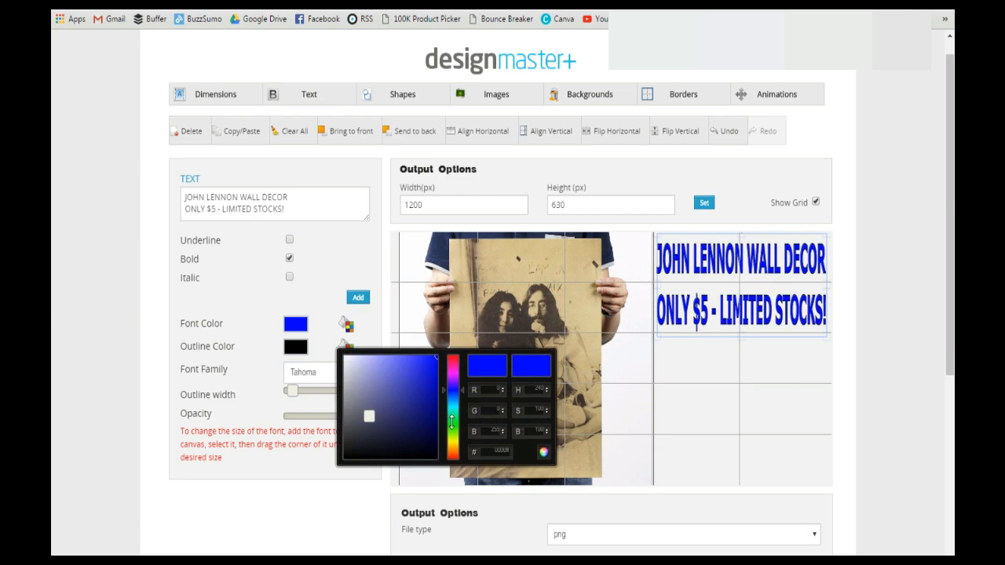
drag(458, 407, 458, 424)
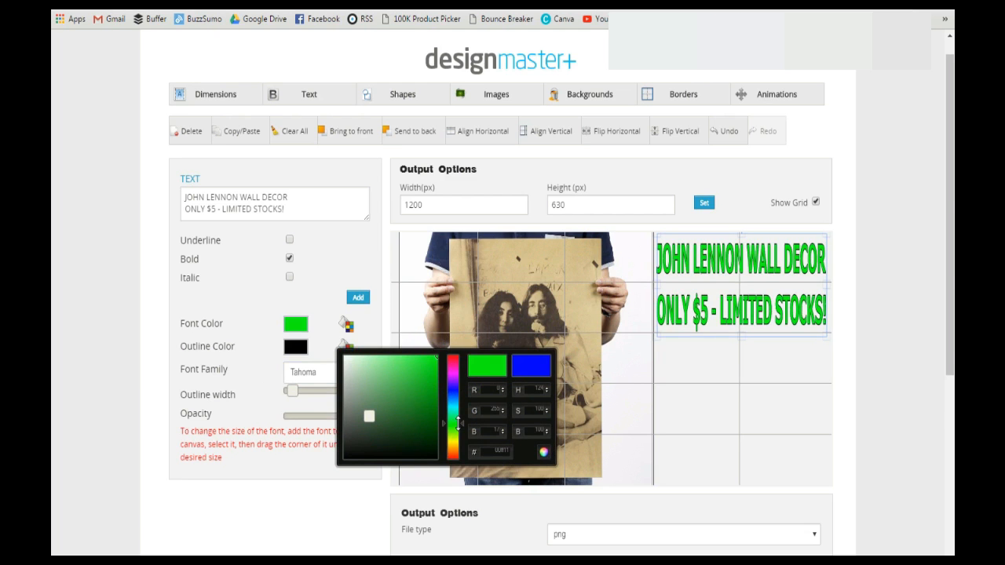
drag(458, 423, 453, 385)
click(328, 287)
- Try a wider outline, underline, italic and non-bold styling on the canvas text, restoring each setting
drag(294, 395, 301, 400)
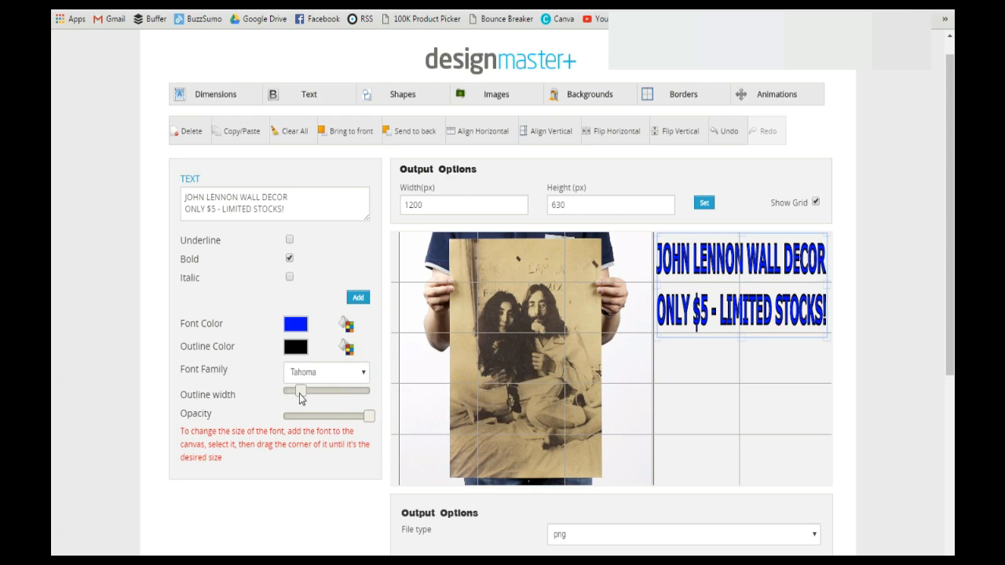
mouse_move(301, 400)
mouse_down()
mouse_move(327, 398)
mouse_move(268, 402)
mouse_move(288, 388)
mouse_up()
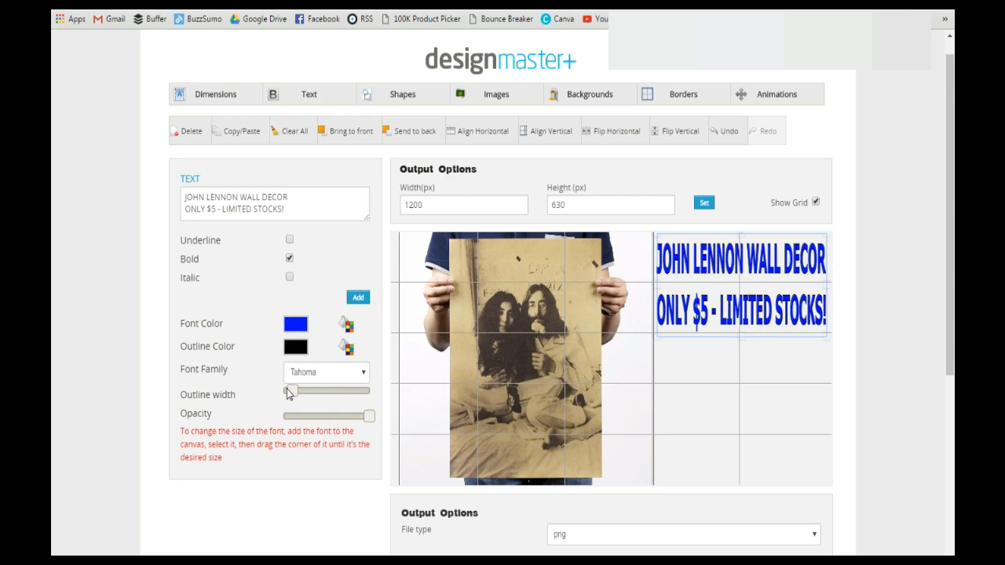
click(289, 241)
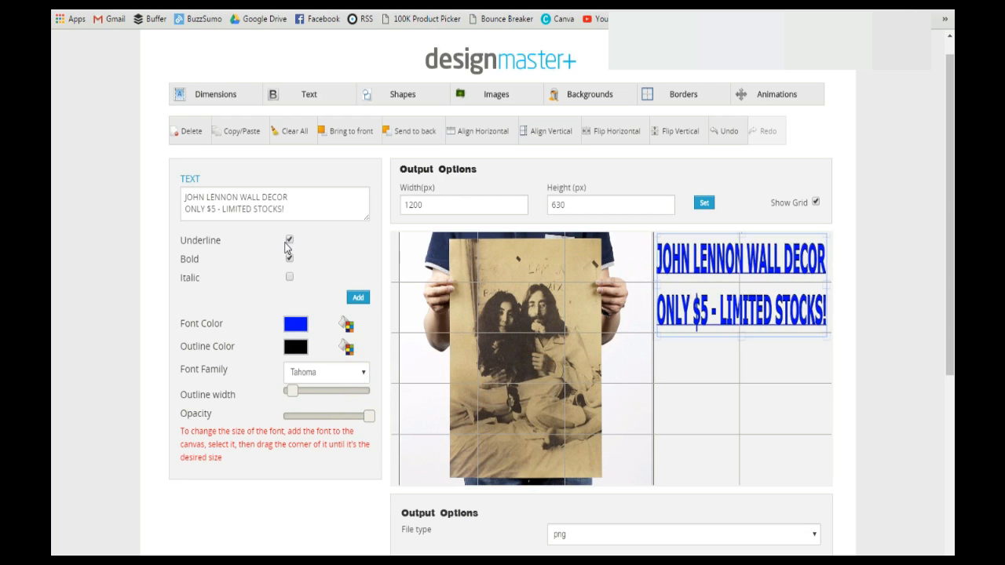
click(289, 240)
click(289, 278)
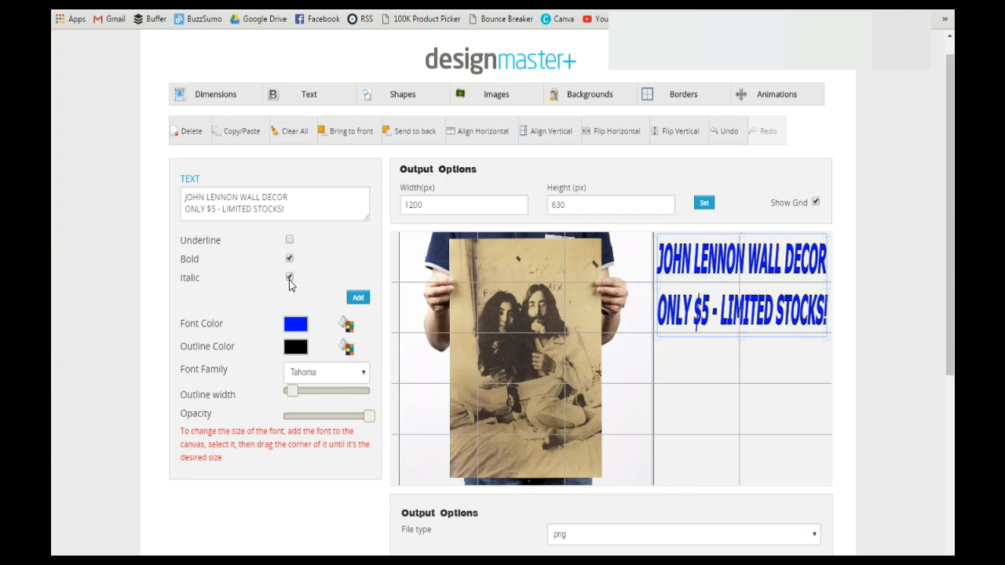
click(289, 279)
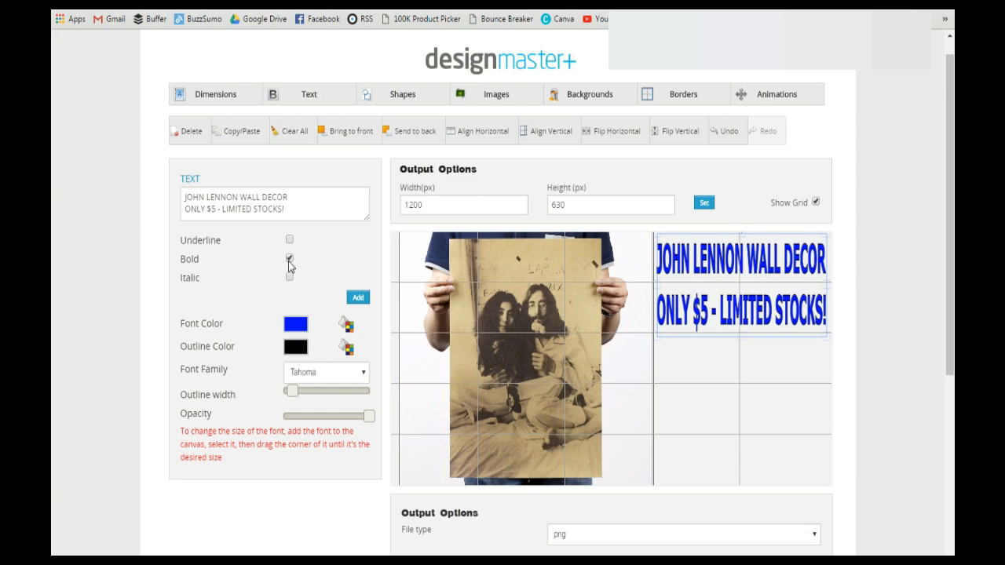
click(290, 260)
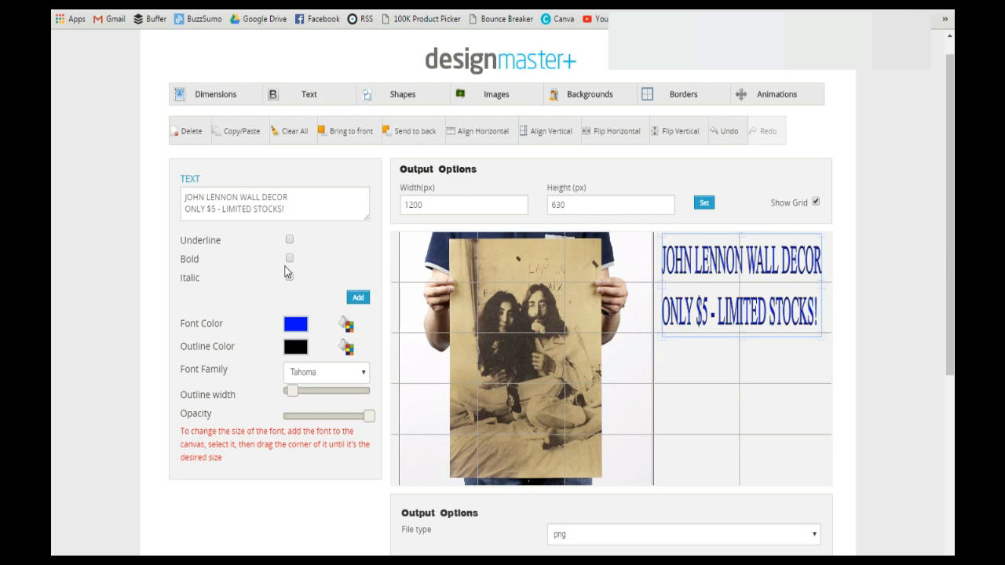
click(290, 259)
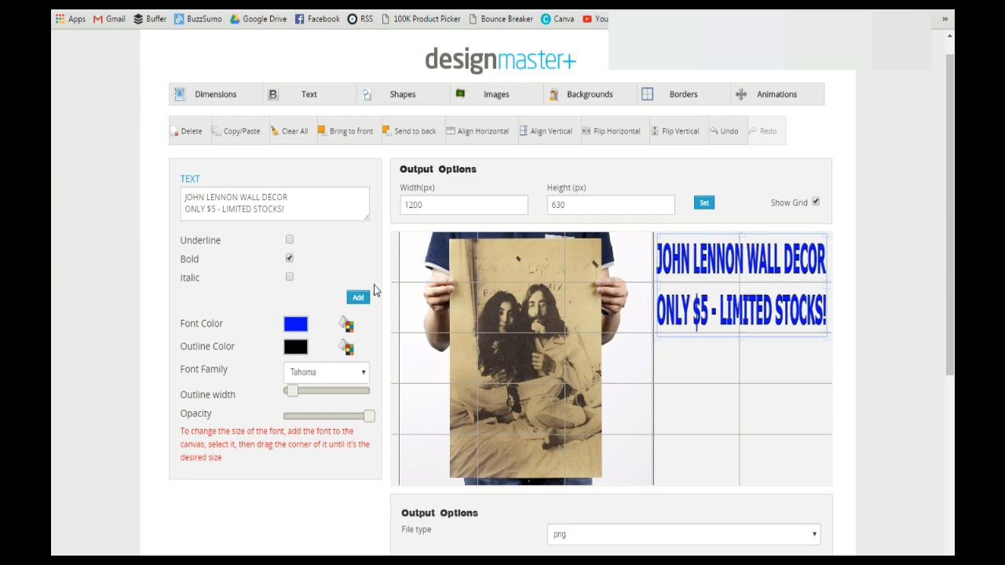
- Move the text block up to the canvas's upper edge and stretch it slightly taller
mouse_move(737, 296)
mouse_down()
mouse_move(642, 317)
mouse_move(499, 315)
mouse_move(622, 444)
mouse_move(546, 411)
mouse_move(750, 306)
mouse_move(728, 296)
mouse_move(739, 282)
mouse_up()
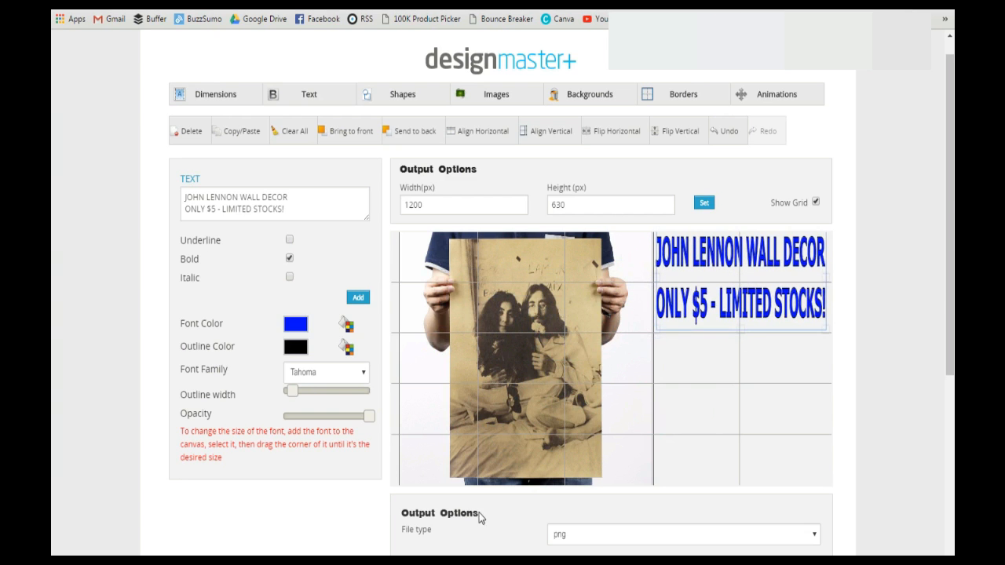
click(711, 424)
click(752, 297)
drag(742, 331, 742, 343)
click(726, 366)
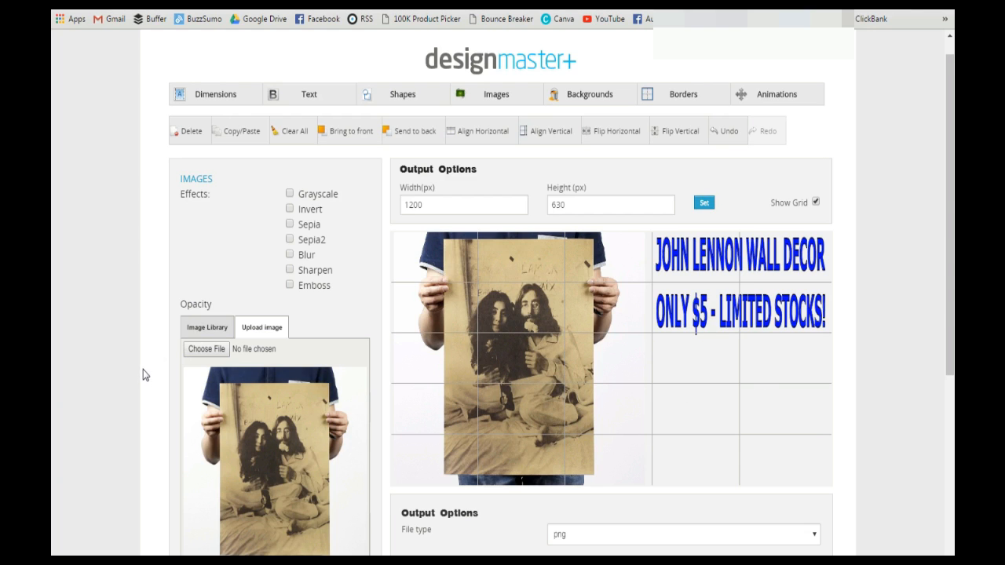
- Open the Arrows category of the image library and browse the available arrows
click(193, 335)
scroll(94, 354, down, 2)
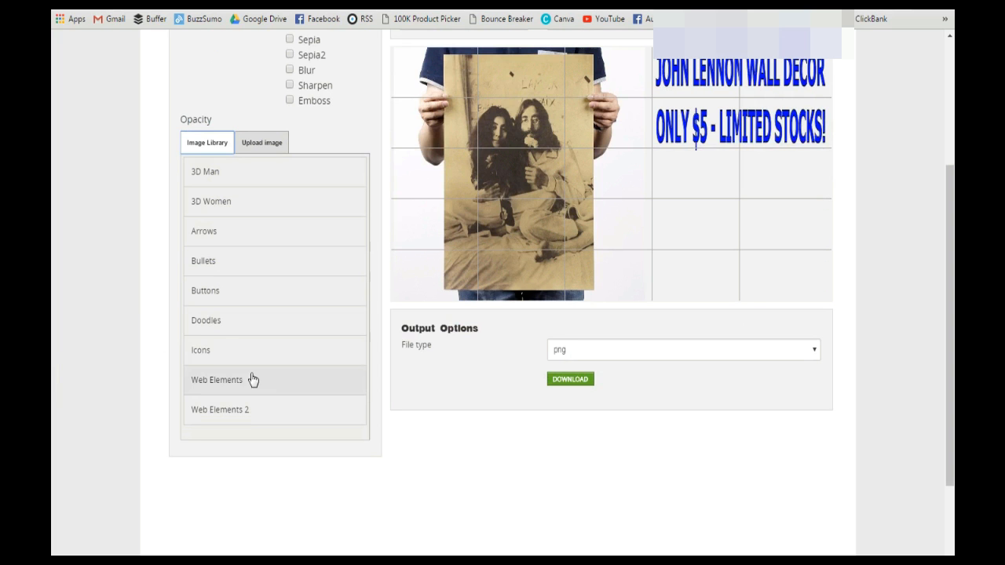
click(226, 236)
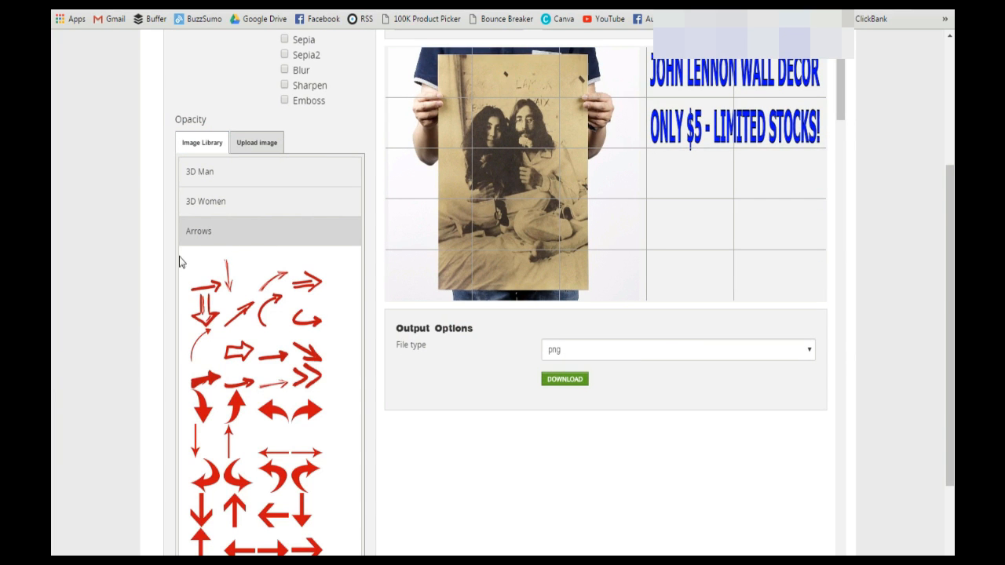
scroll(265, 344, down, 1)
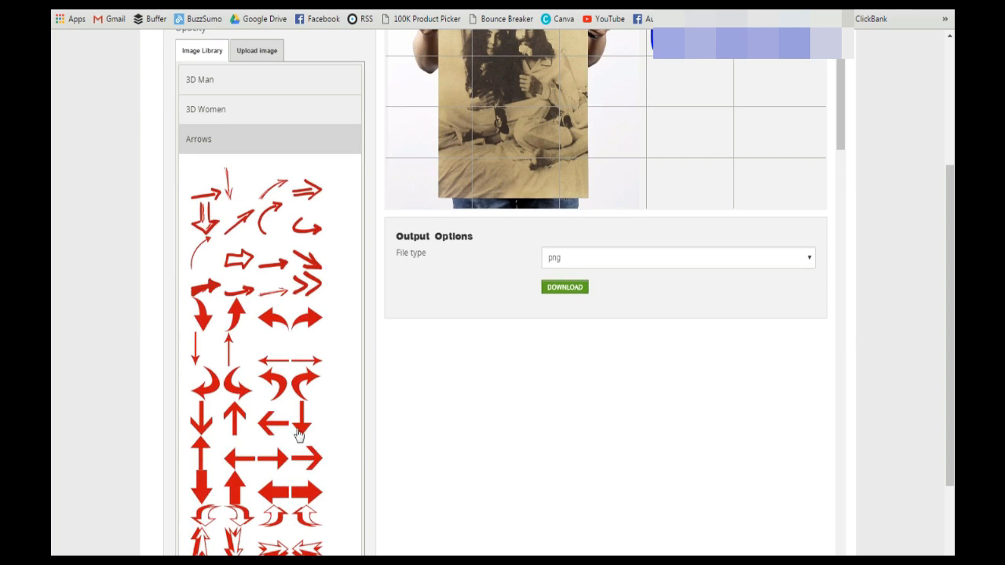
scroll(76, 381, down, 4)
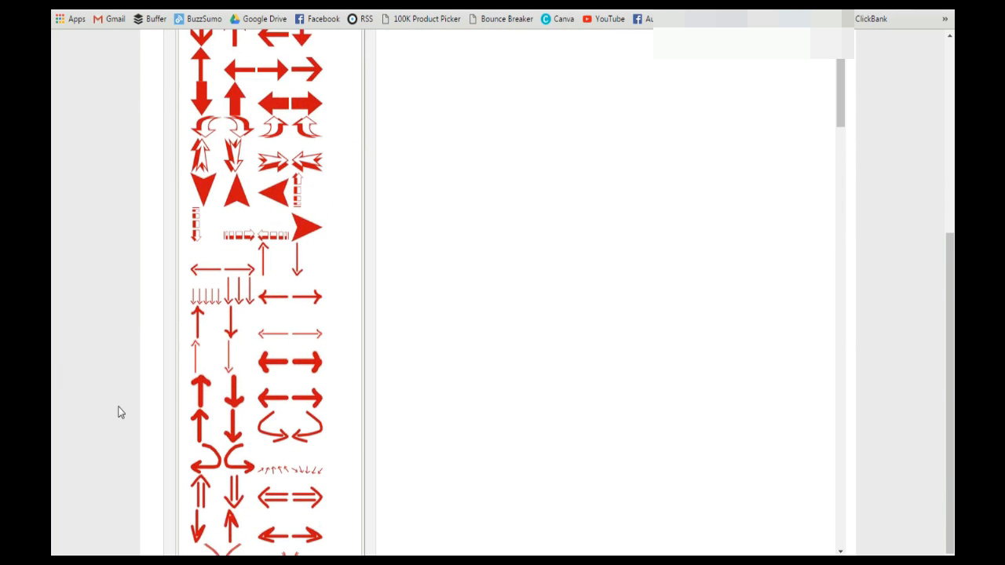
scroll(118, 407, up, 4)
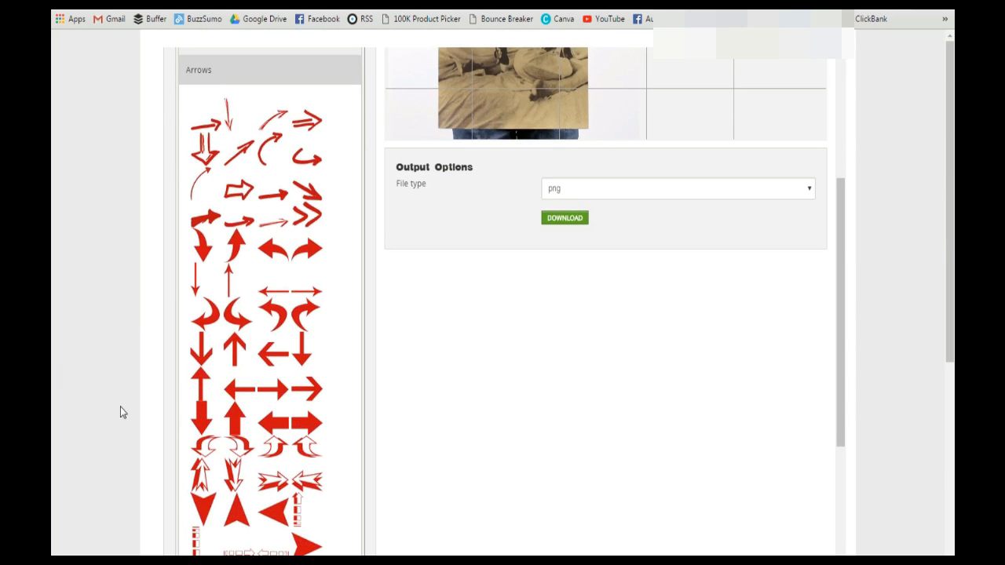
scroll(426, 372, up, 2)
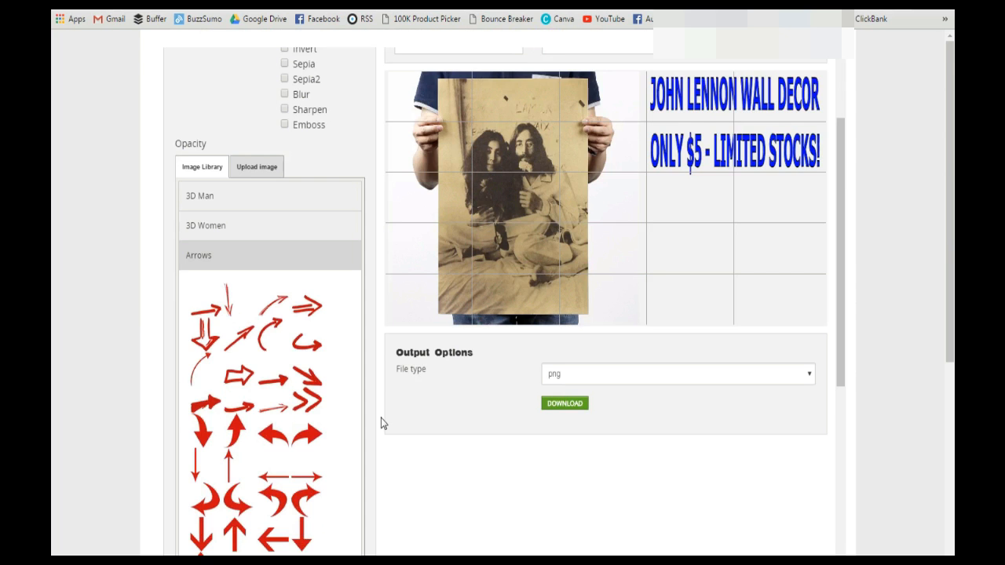
scroll(381, 418, down, 1)
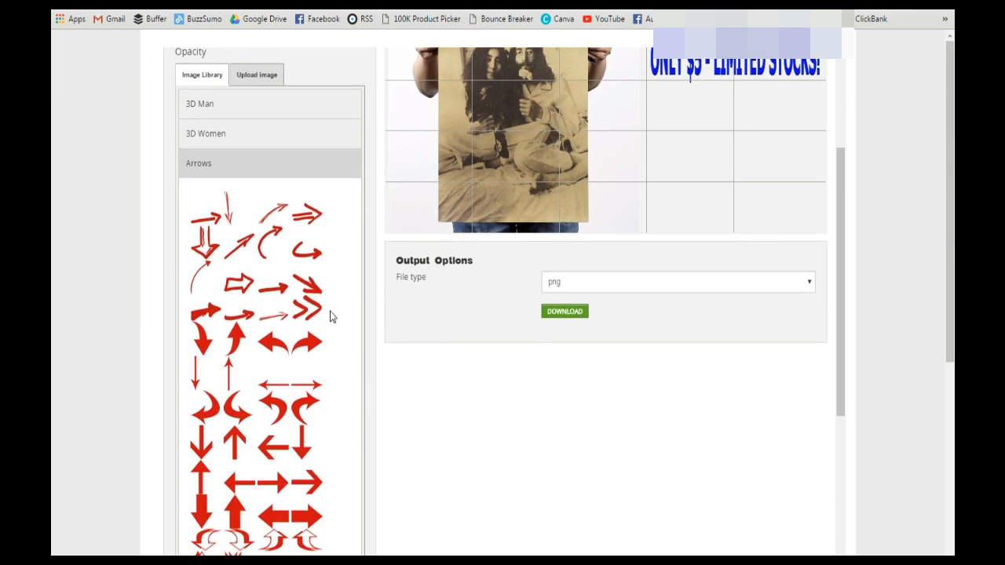
scroll(345, 319, up, 1)
- Insert the hand-drawn hooked red arrow and place it in the blank area below the text
click(306, 344)
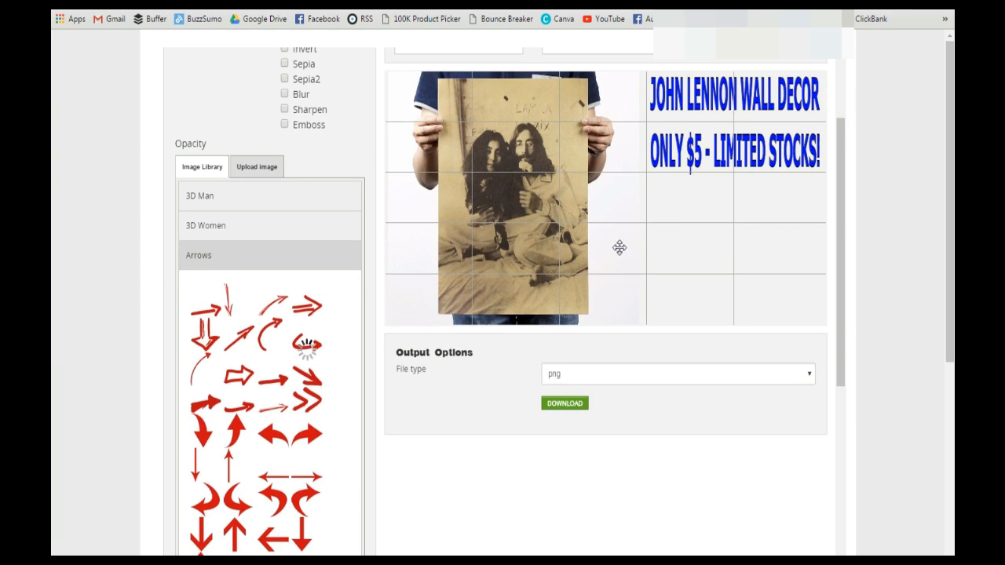
drag(583, 222, 749, 260)
scroll(775, 246, up, 1)
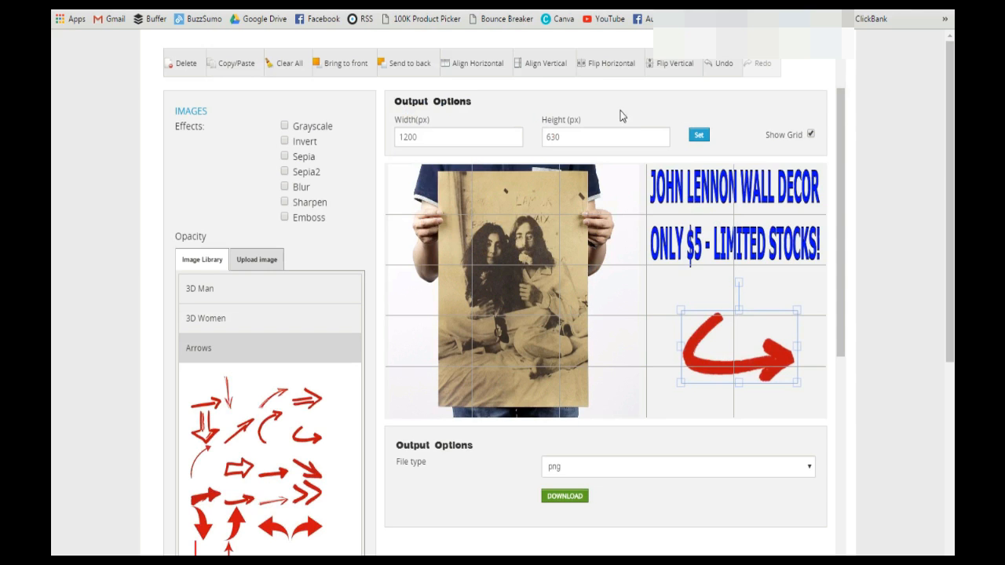
- Flip the hooked arrow horizontally, then enlarge and shift it so it points at the poster
click(628, 66)
drag(721, 357, 711, 281)
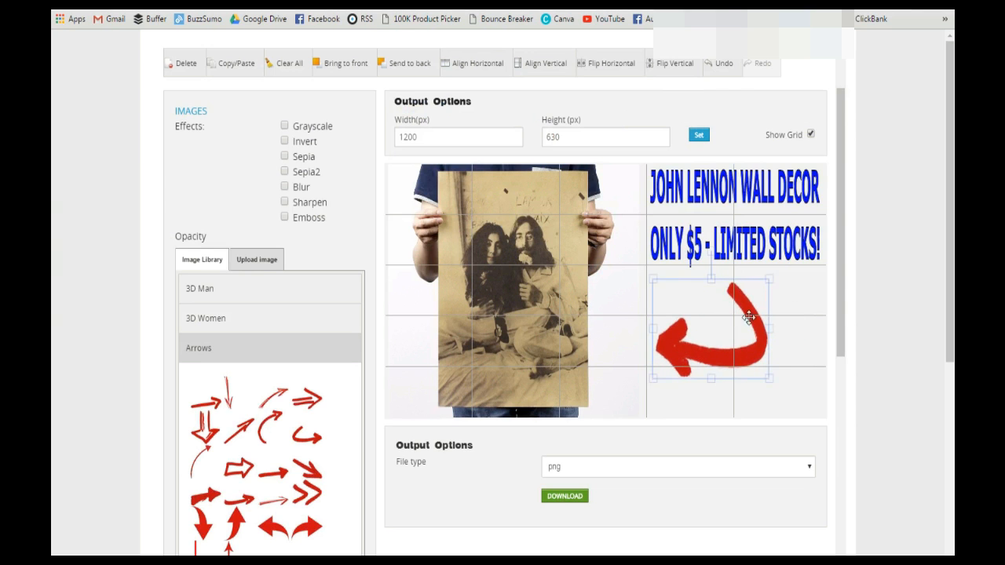
drag(769, 326, 791, 327)
drag(726, 347, 711, 345)
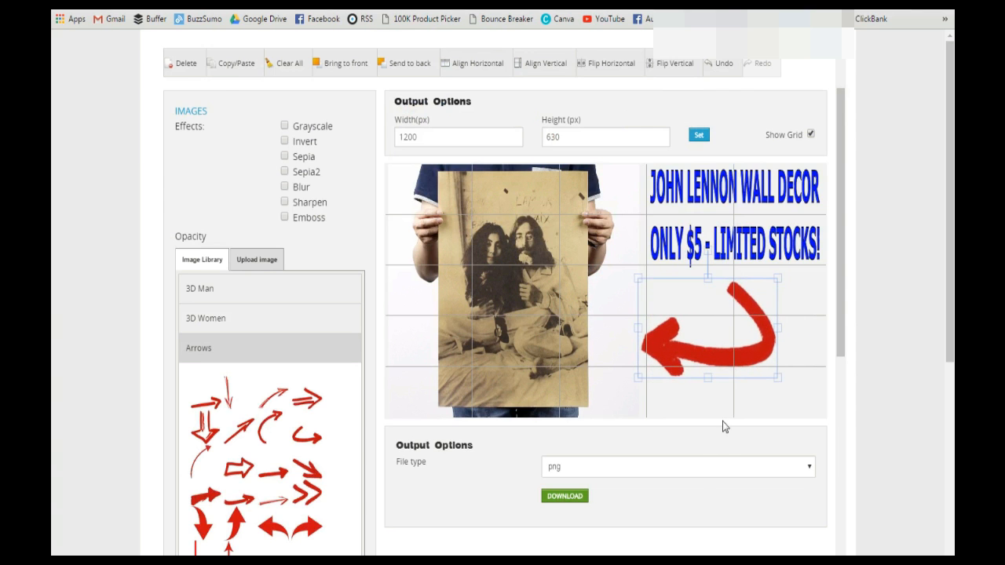
- Delete the hooked arrow from the canvas
click(184, 63)
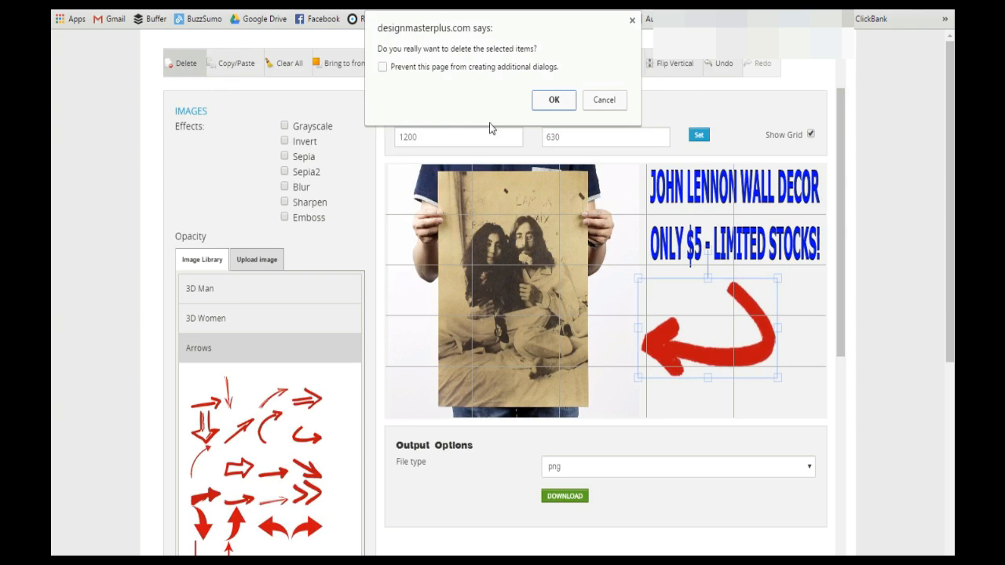
click(566, 99)
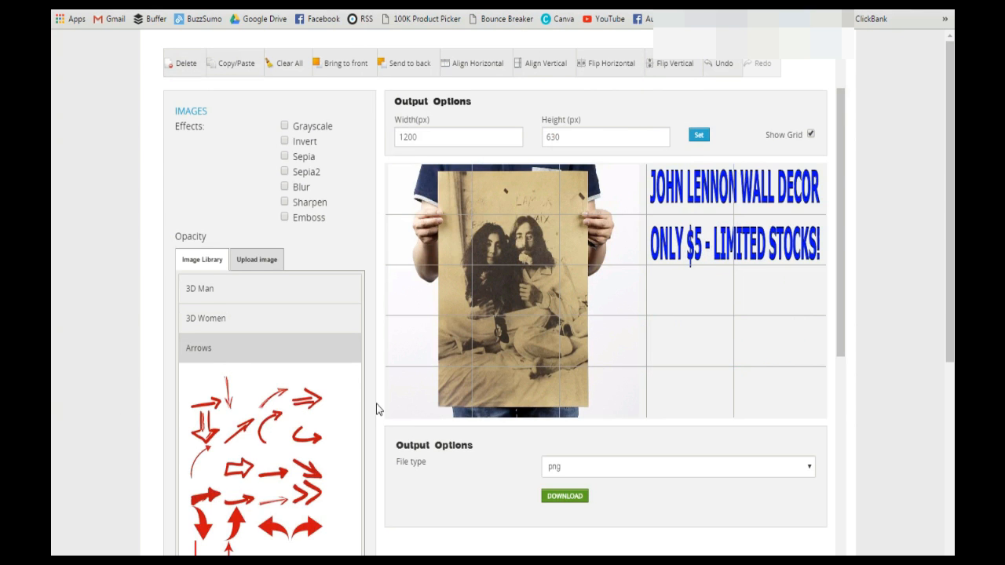
- Insert the solid red curved arrow pointing left and place it below the text, beside the photo
scroll(376, 409, down, 3)
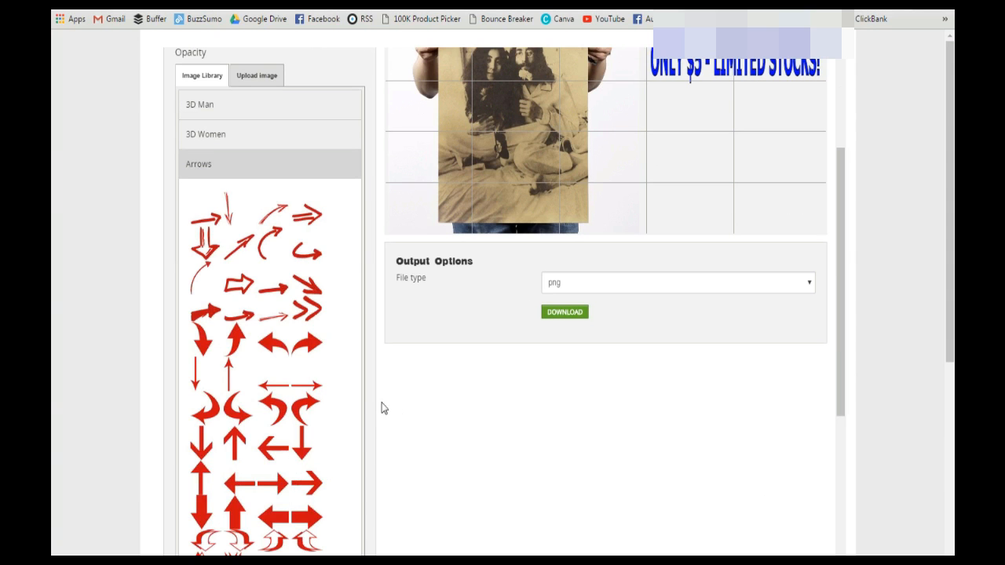
click(269, 348)
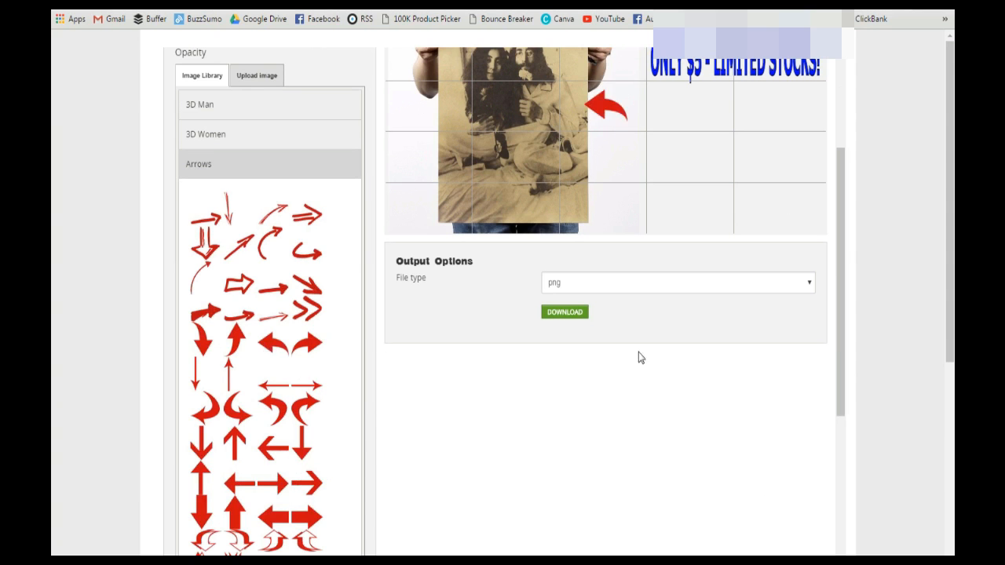
scroll(637, 355, up, 2)
drag(598, 201, 667, 234)
scroll(623, 341, up, 2)
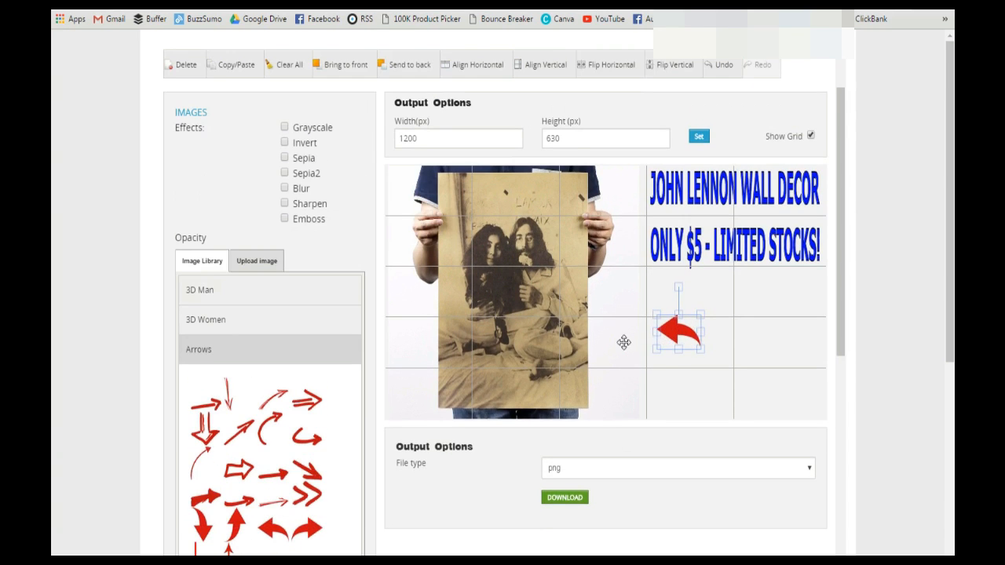
- Flip the solid arrow vertically and enlarge it to fill the space below the text, pointing at the poster
click(664, 70)
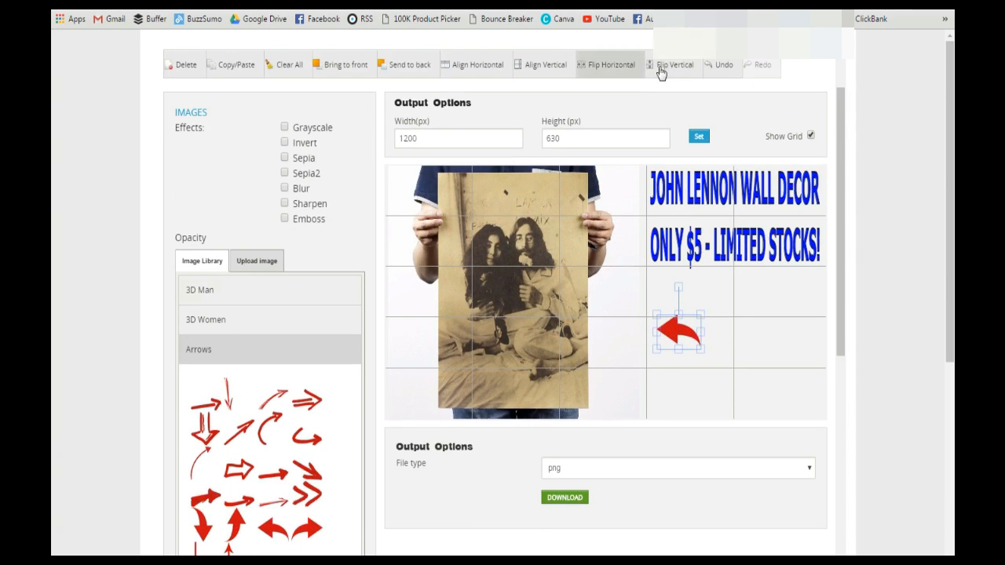
drag(676, 316, 681, 295)
drag(705, 334, 676, 344)
drag(688, 298, 689, 287)
drag(664, 342, 611, 353)
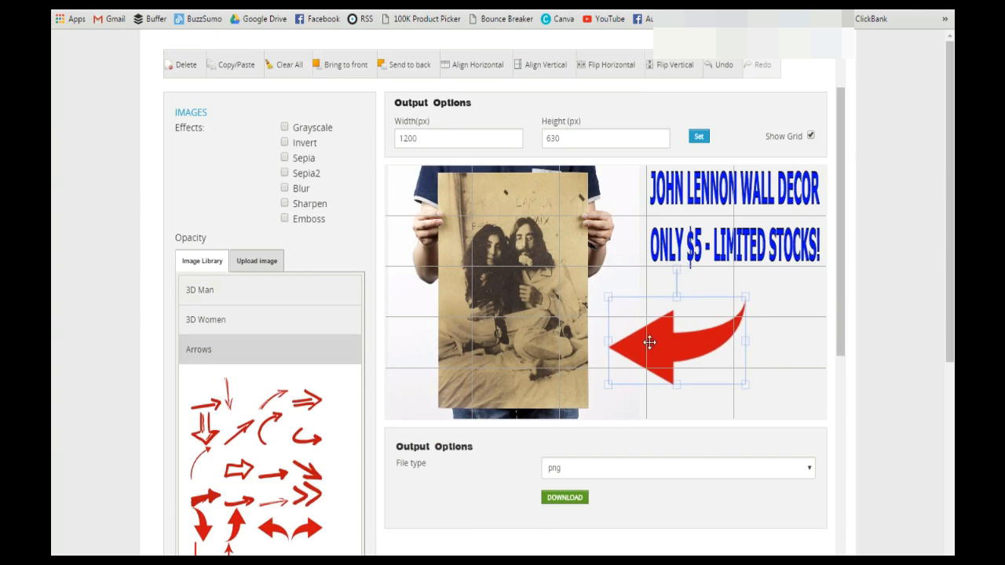
drag(751, 343, 758, 343)
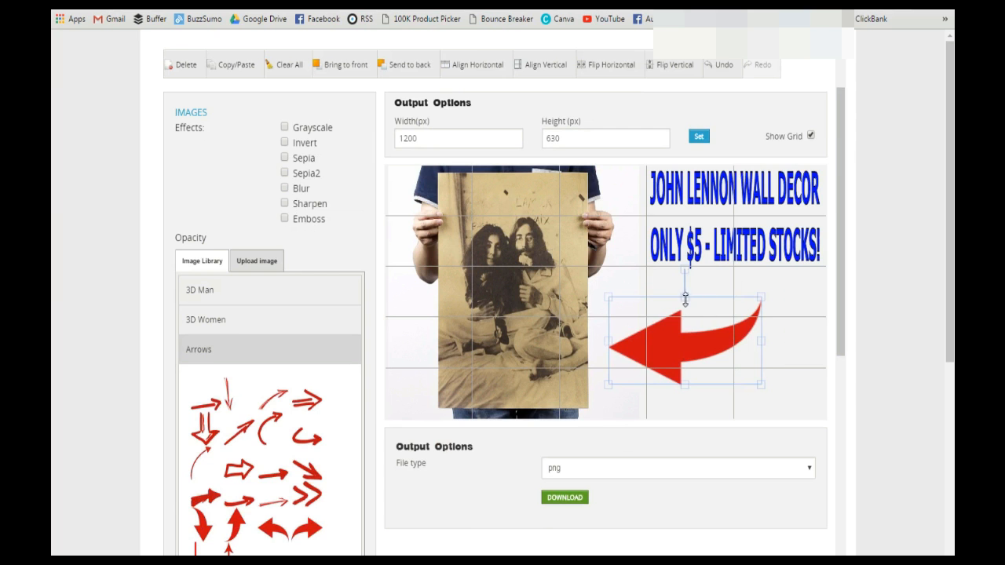
drag(684, 296, 687, 274)
drag(668, 330, 683, 337)
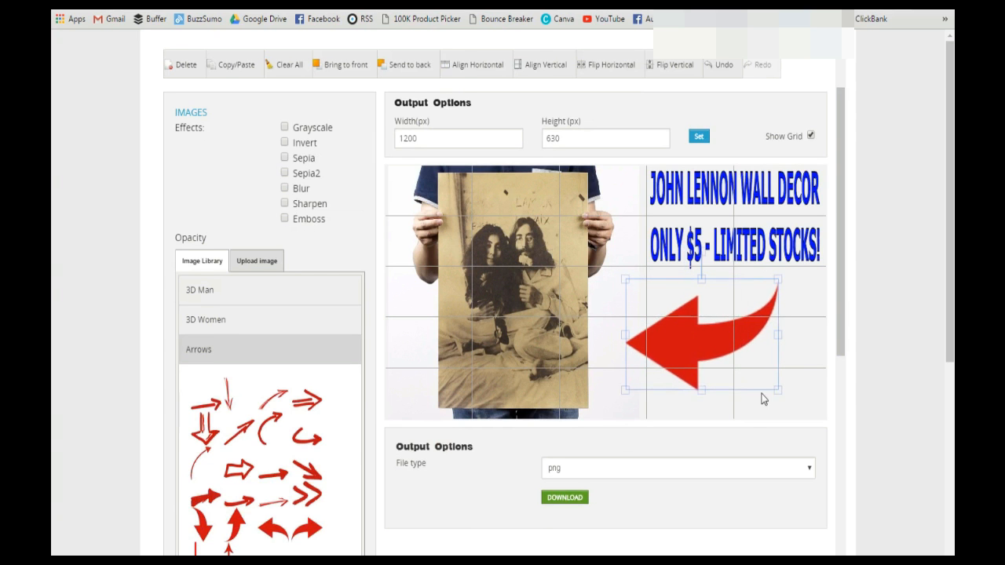
- Enlarge the product photo slightly and reposition it between the canvas's side edge and the text
scroll(786, 402, up, 1)
click(559, 354)
drag(548, 354, 537, 388)
drag(629, 274, 640, 263)
drag(538, 383, 555, 356)
click(746, 435)
click(690, 307)
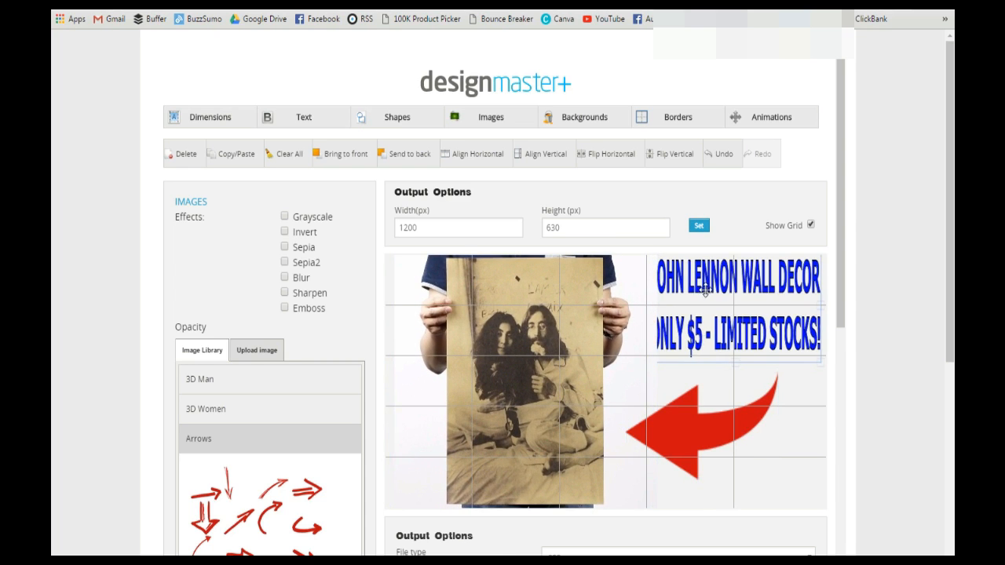
mouse_move(574, 330)
mouse_down()
mouse_move(547, 330)
mouse_move(595, 330)
mouse_move(514, 330)
mouse_move(590, 326)
mouse_move(550, 326)
mouse_move(574, 325)
mouse_move(550, 329)
mouse_move(568, 340)
mouse_move(558, 337)
mouse_up()
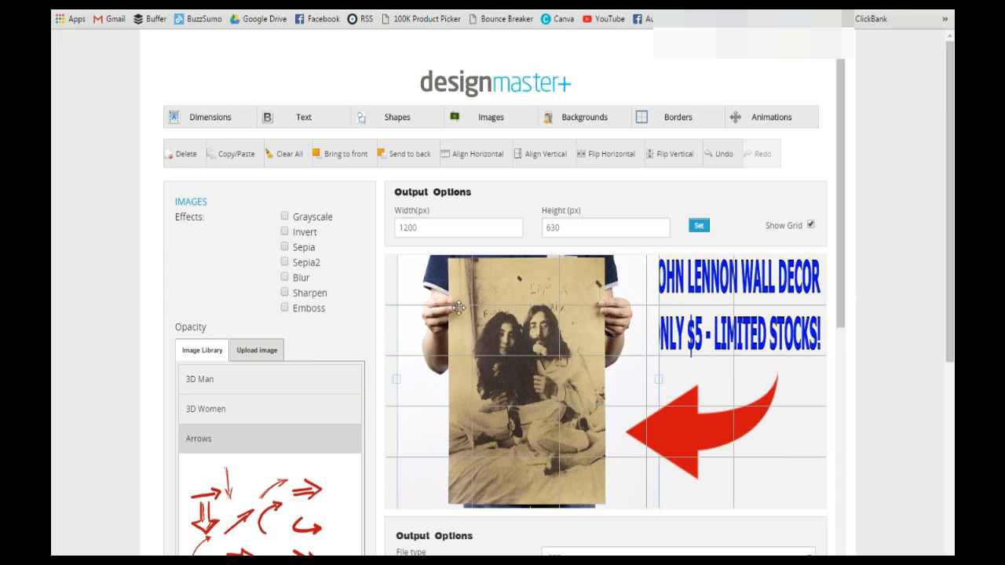
- Nudge the product photo slightly toward the advertising text and bring the text in front of the photo
drag(497, 340, 502, 339)
click(730, 333)
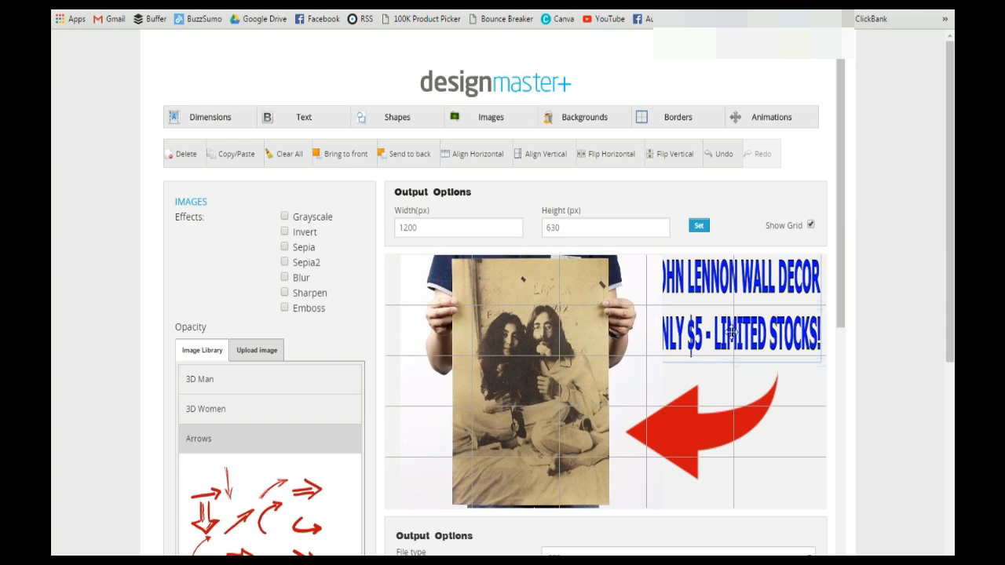
click(333, 162)
click(657, 463)
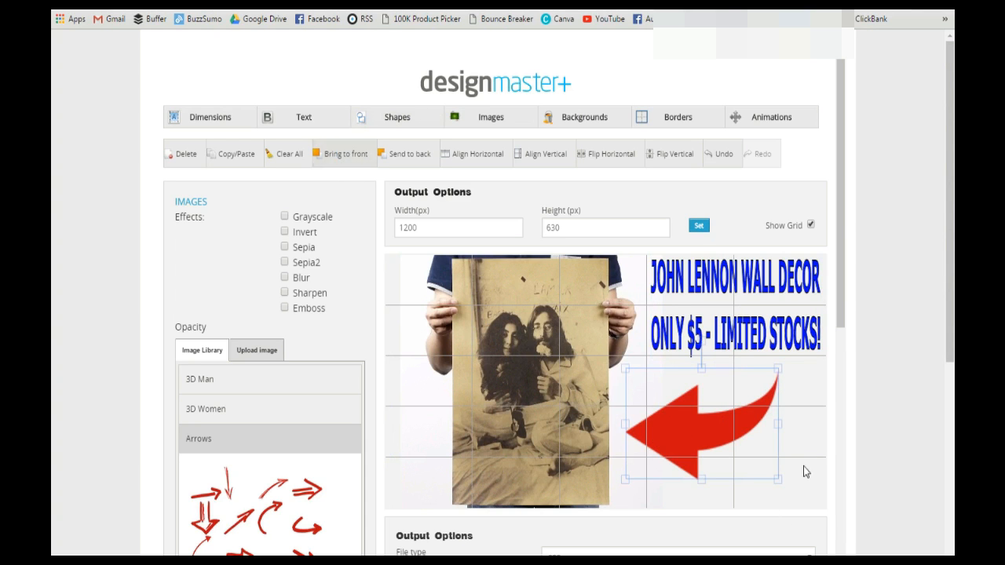
click(765, 505)
click(732, 337)
click(679, 425)
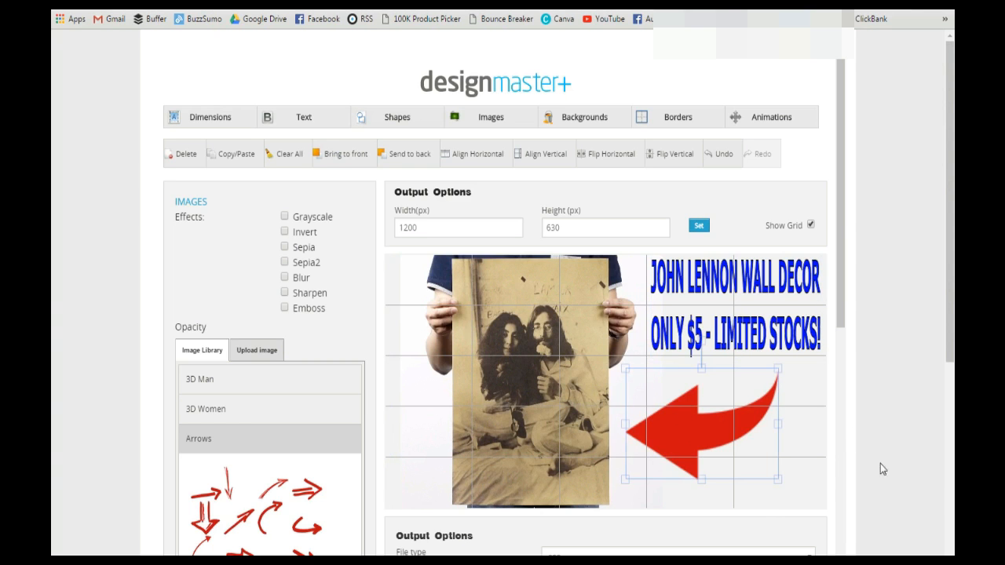
click(805, 438)
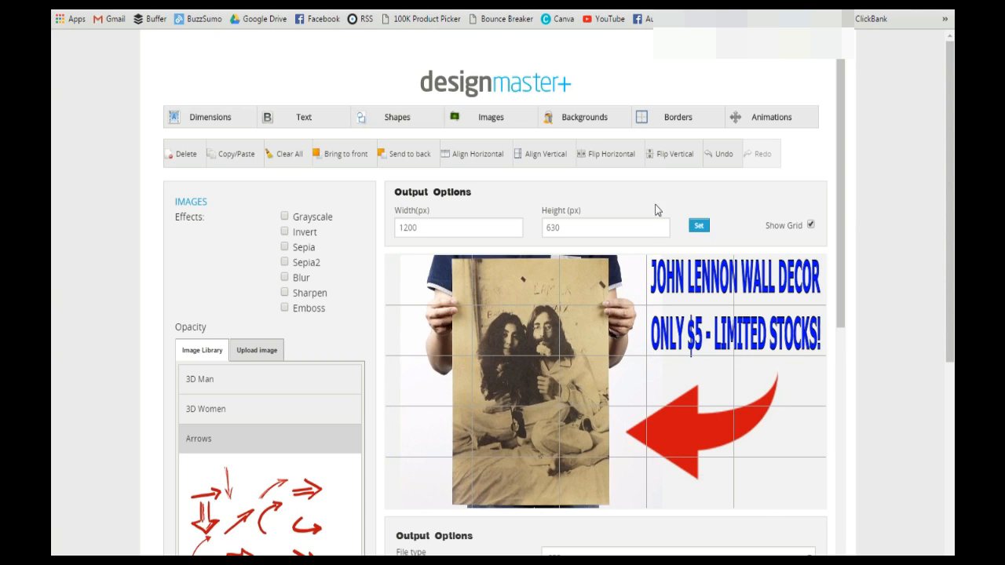
- Set the canvas background colour to the near-white #fcfcfc to blend with the product photo
click(509, 124)
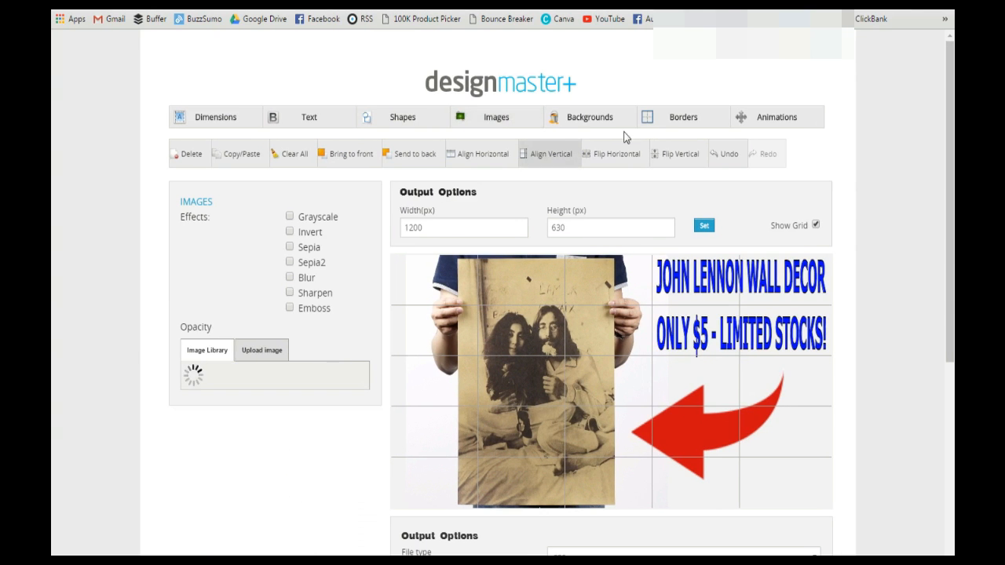
click(585, 118)
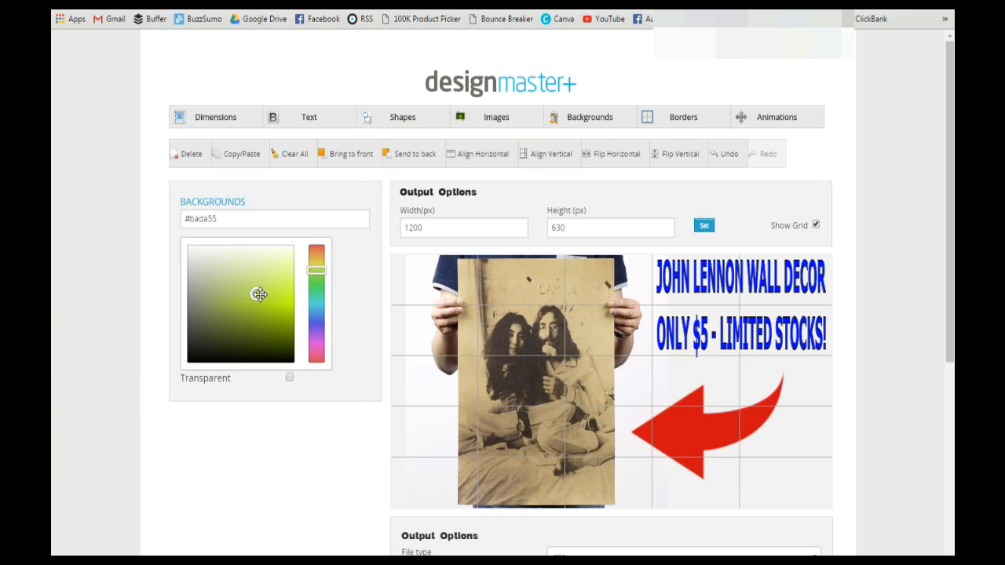
mouse_move(254, 291)
mouse_down()
mouse_move(161, 242)
mouse_move(209, 262)
mouse_move(206, 274)
mouse_move(175, 236)
mouse_move(168, 250)
mouse_up()
click(210, 258)
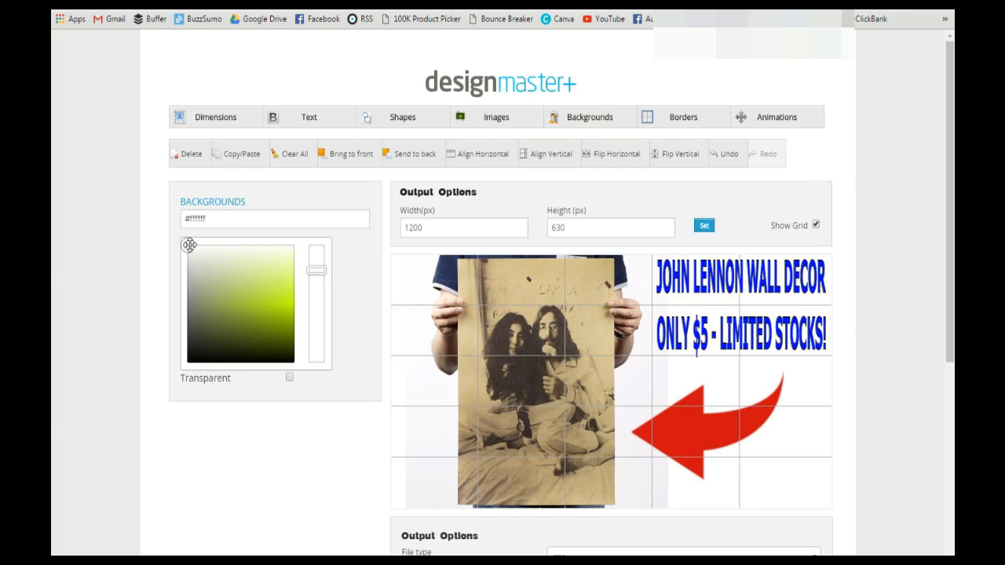
mouse_move(189, 245)
mouse_down()
mouse_move(267, 290)
mouse_move(233, 334)
mouse_move(197, 357)
mouse_move(218, 286)
mouse_move(283, 307)
mouse_move(229, 281)
mouse_move(175, 234)
mouse_move(209, 243)
mouse_up()
- Add a second copy of the advertising text rewritten as one line, "JOHN LENNON WALL DECOR ONLY $5 - LIMITED STOCKS!"
click(767, 286)
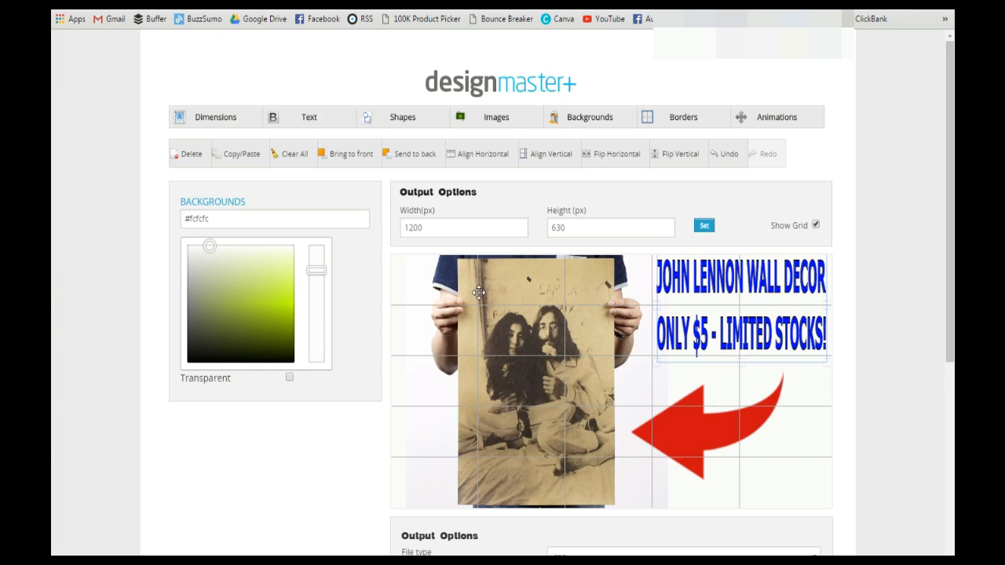
click(310, 117)
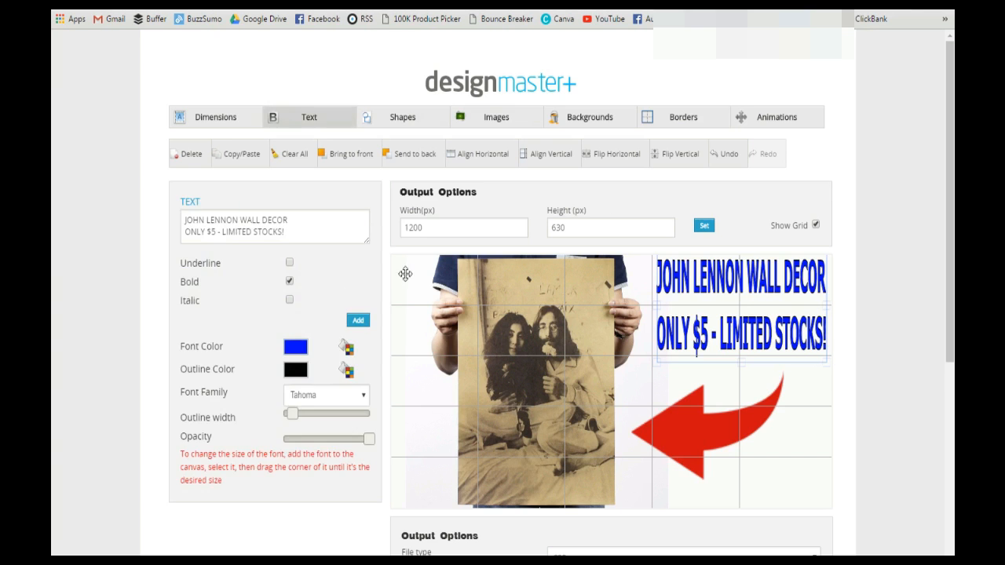
click(197, 232)
key(BackSpace)
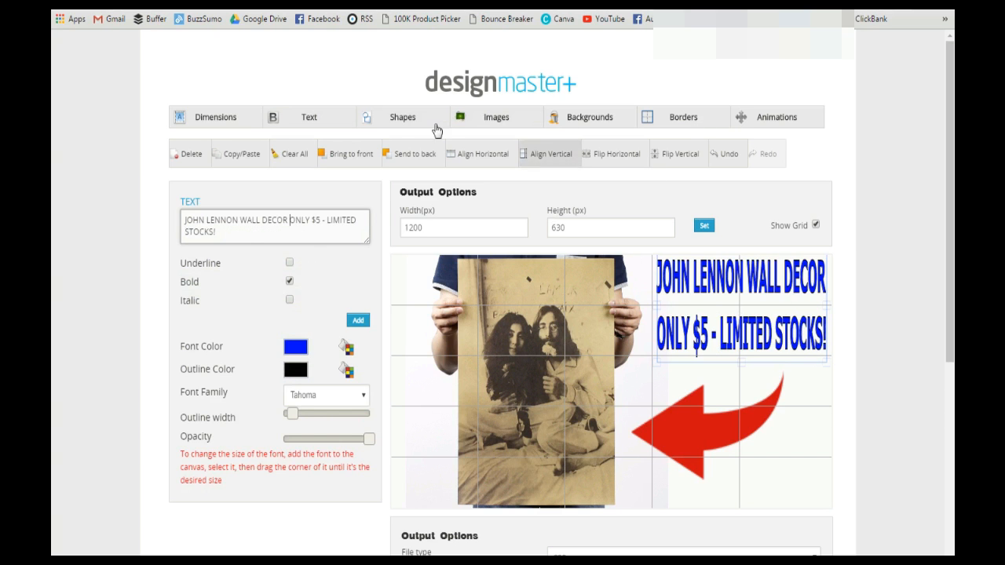
click(358, 320)
- Narrow the one-line text, place it along the canvas's lower edge and stretch it across the full width
drag(451, 376, 649, 378)
drag(439, 384, 707, 381)
drag(773, 382, 706, 382)
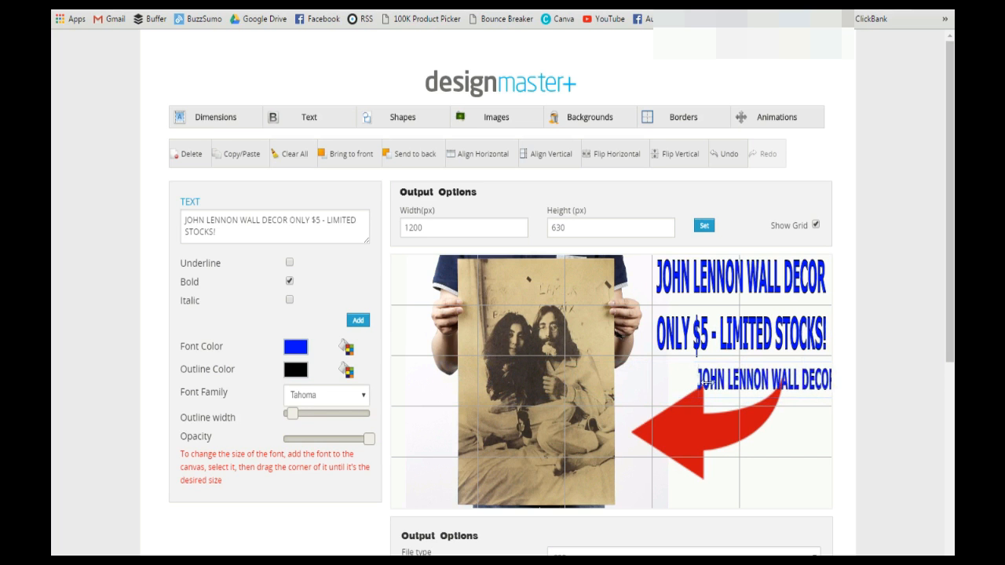
drag(771, 381, 473, 487)
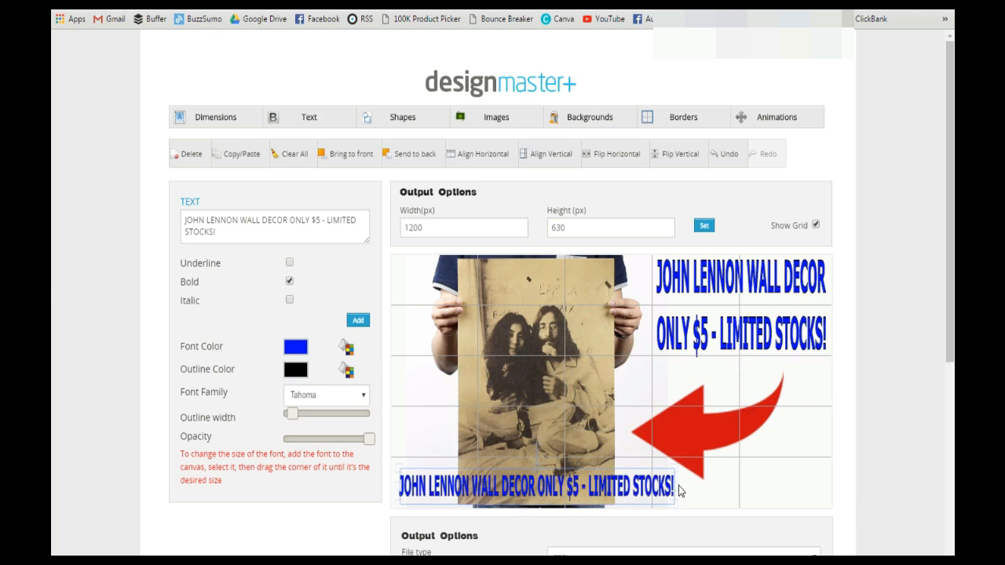
drag(673, 487, 827, 488)
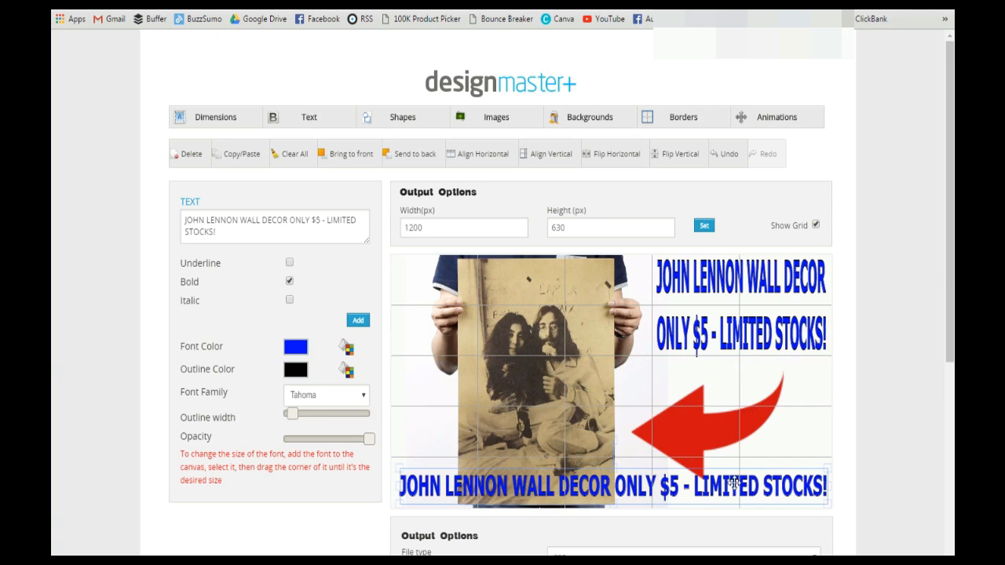
drag(739, 491, 739, 490)
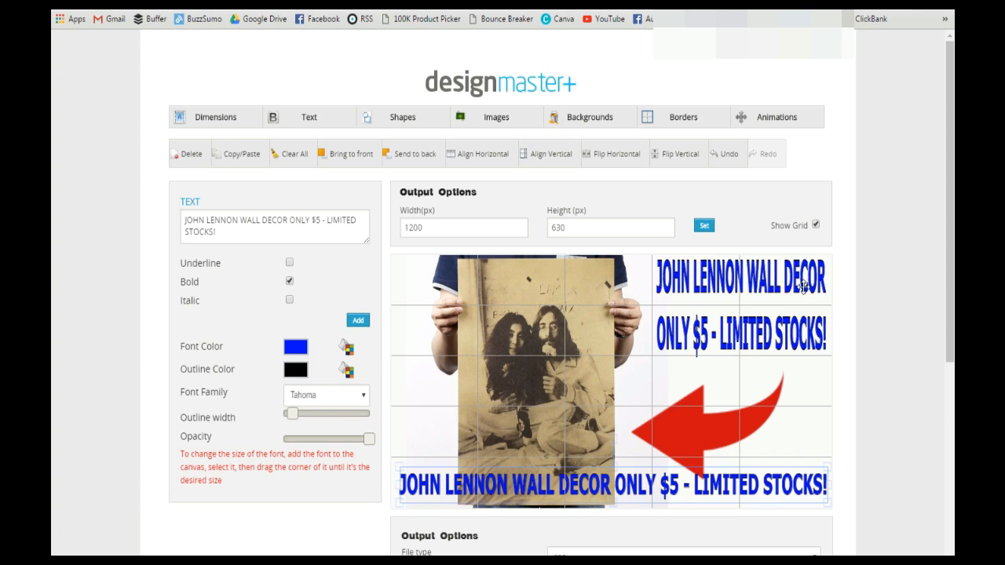
- Move the one-line text up over the poster, then delete it from the canvas
drag(566, 469, 576, 405)
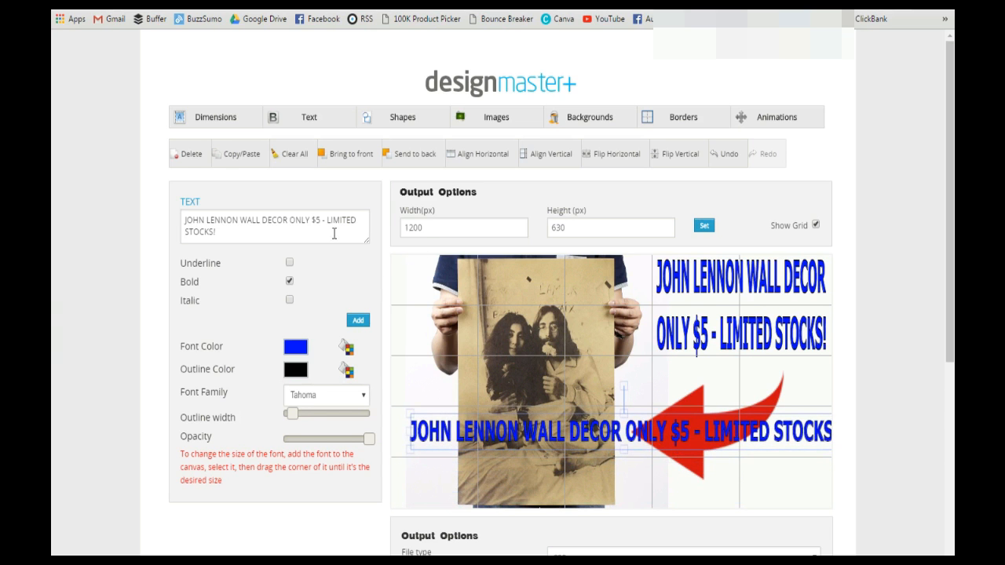
click(182, 155)
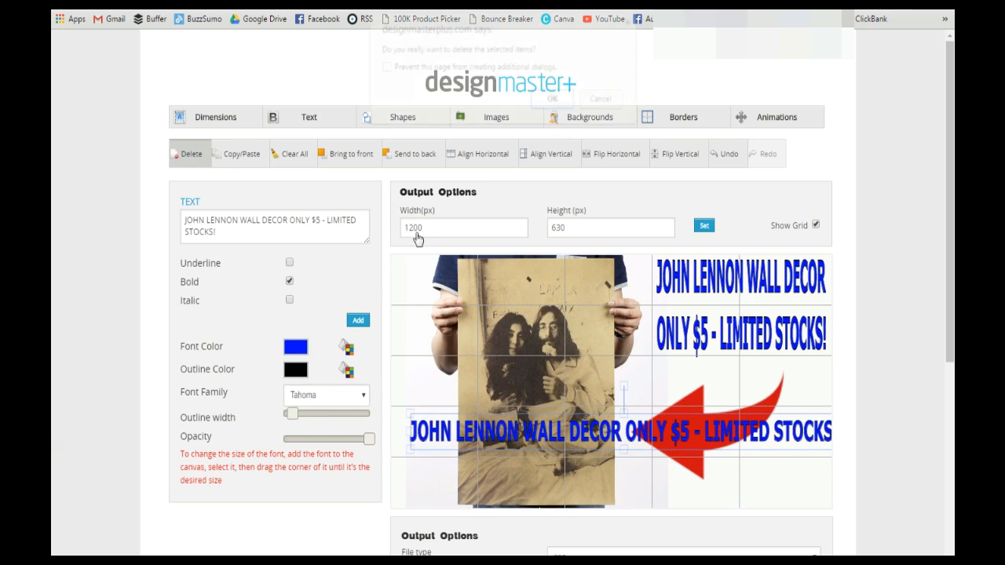
click(555, 100)
- Shift the two-line advertising text and the red arrow slightly away from the product photo
click(742, 278)
drag(772, 289, 774, 289)
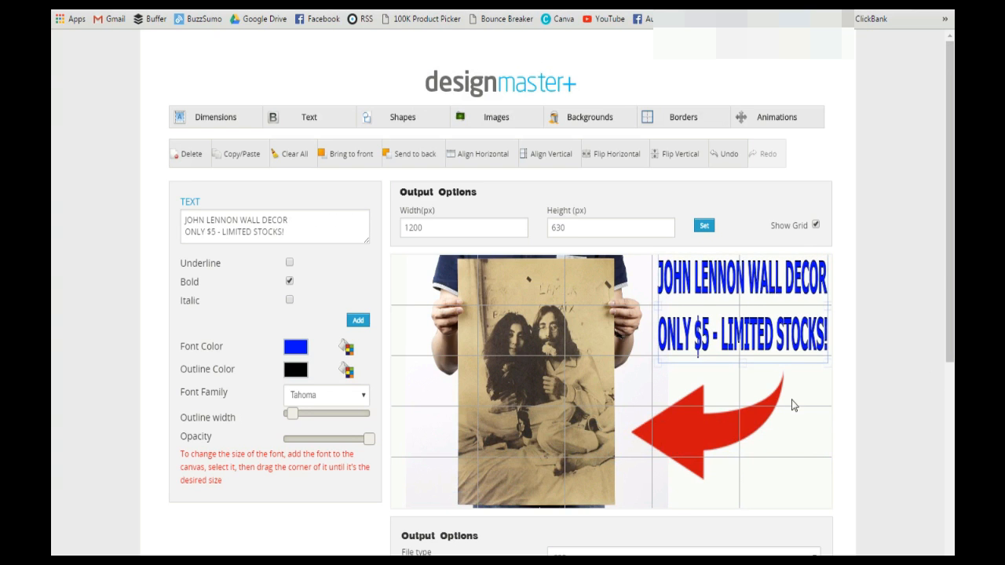
drag(681, 432, 710, 439)
click(861, 500)
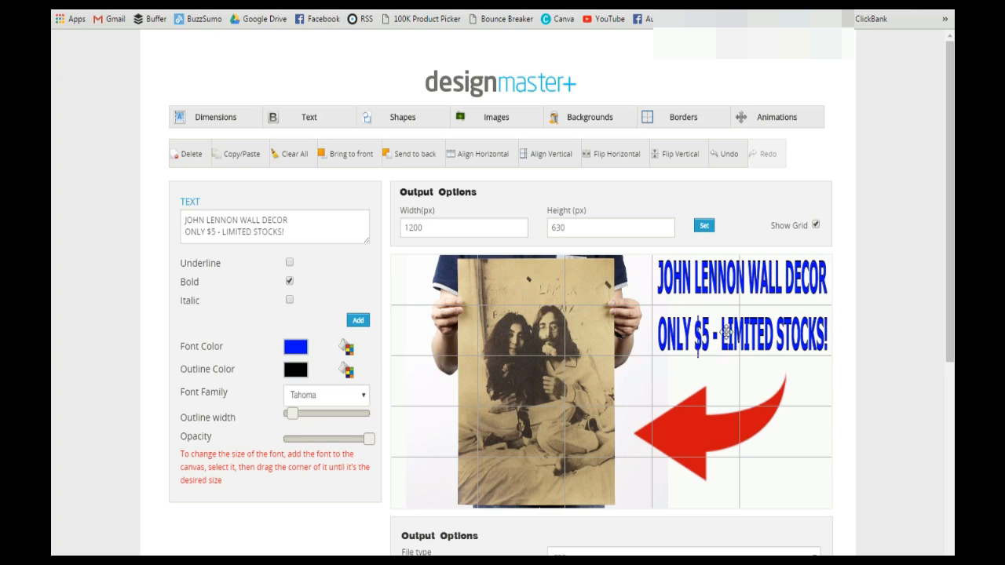
- Delete the two-line "JOHN LENNON WALL DECOR" text from the canvas
click(783, 289)
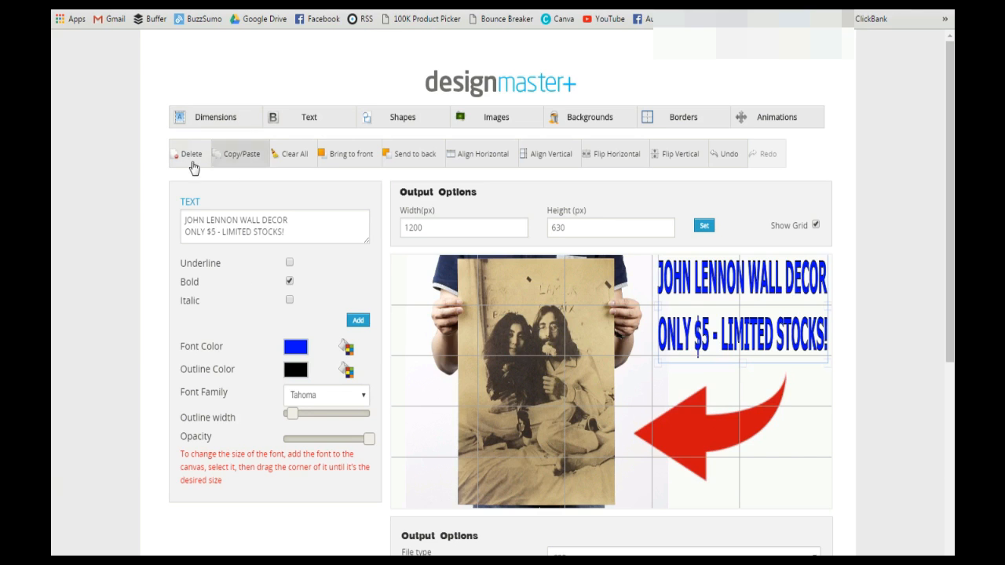
key(Delete)
click(553, 100)
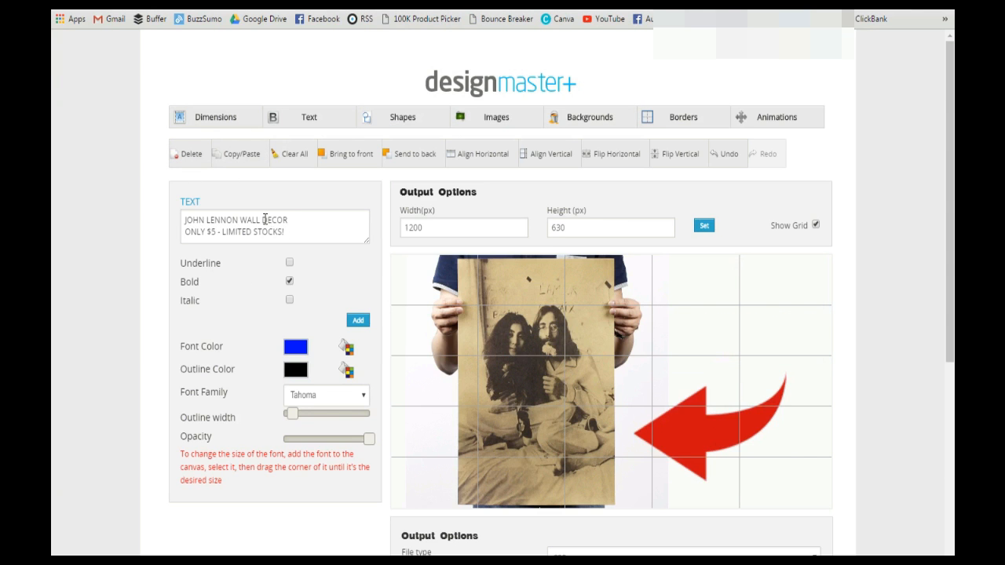
- Reword the text to "JOHN LENNON WALL STICKER" and "ONLY $5 - EXTREMELY LIMITED" on two lines and add it to the canvas
drag(265, 220, 324, 228)
click(322, 229)
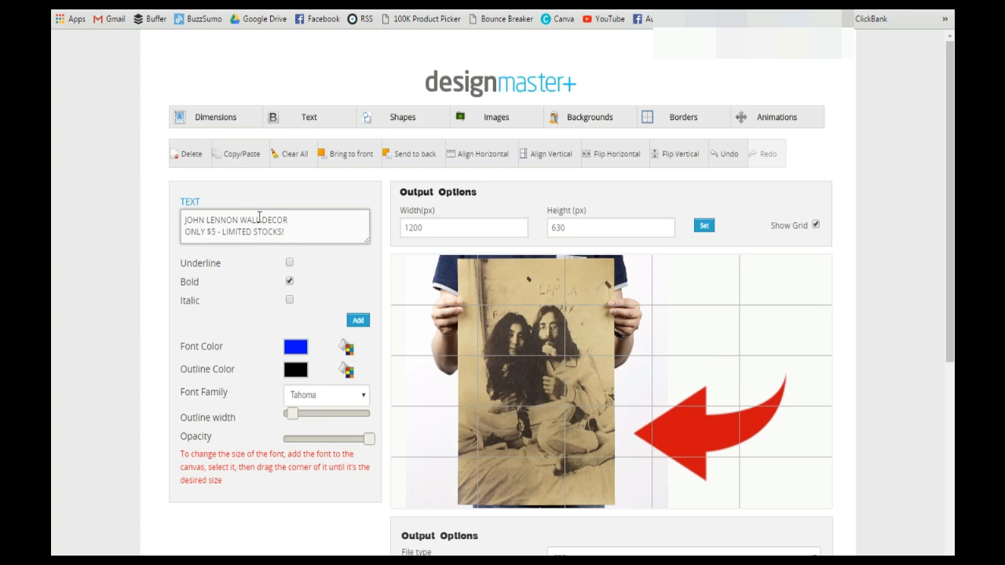
drag(262, 219, 285, 220)
text(STICK)
drag(284, 233, 227, 232)
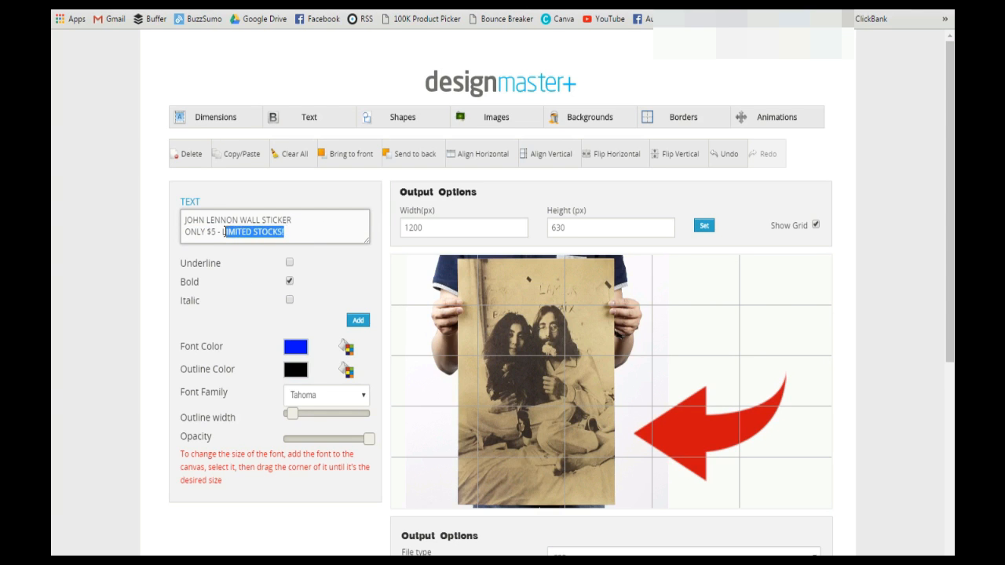
text(EXTREMELY)
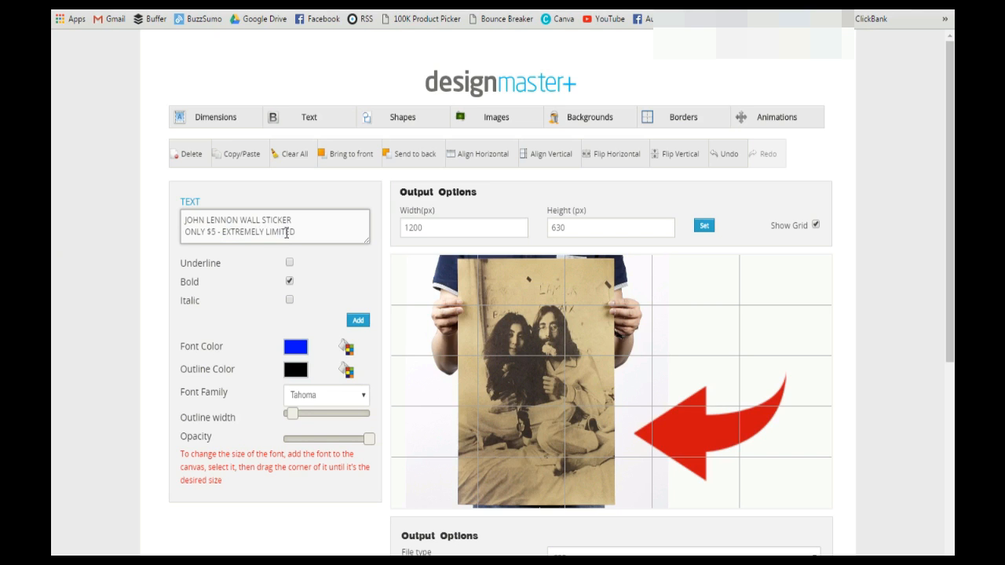
click(358, 322)
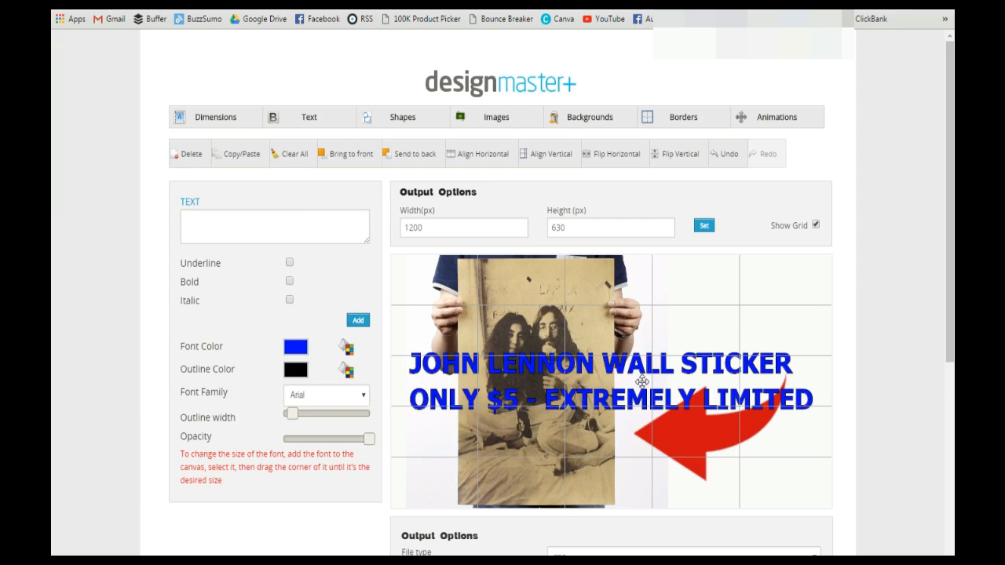
- Place the new text above the arrow beside the photo, resized to span the space up to the canvas edge and made taller
drag(681, 411, 638, 365)
drag(696, 341, 699, 303)
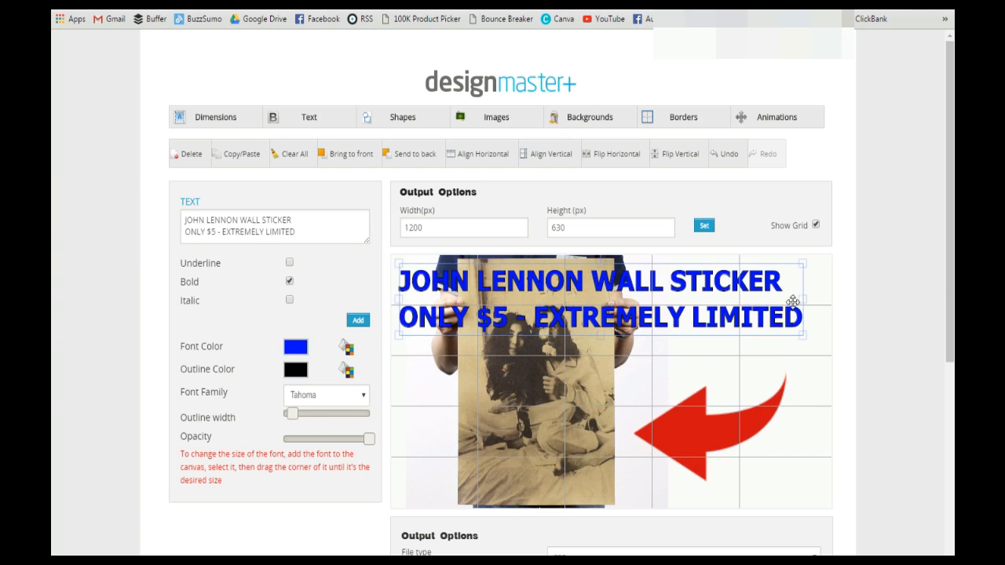
drag(796, 301, 528, 302)
drag(445, 299, 703, 293)
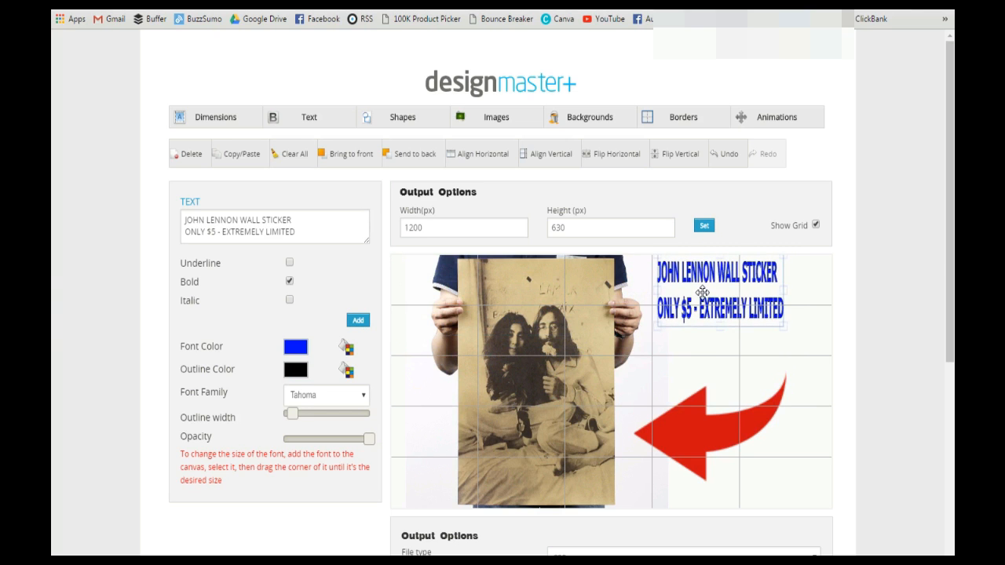
drag(718, 307, 822, 295)
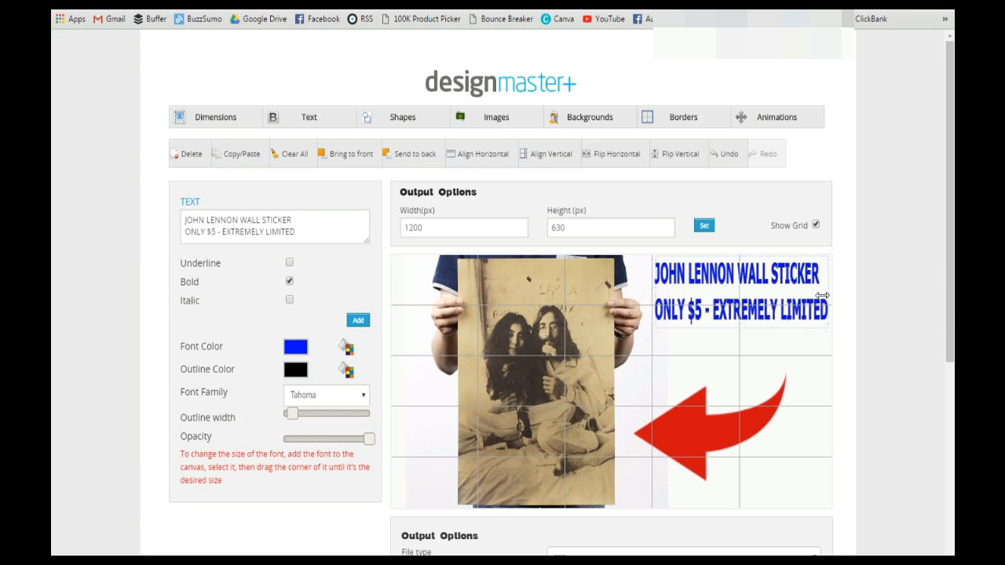
drag(738, 328, 737, 361)
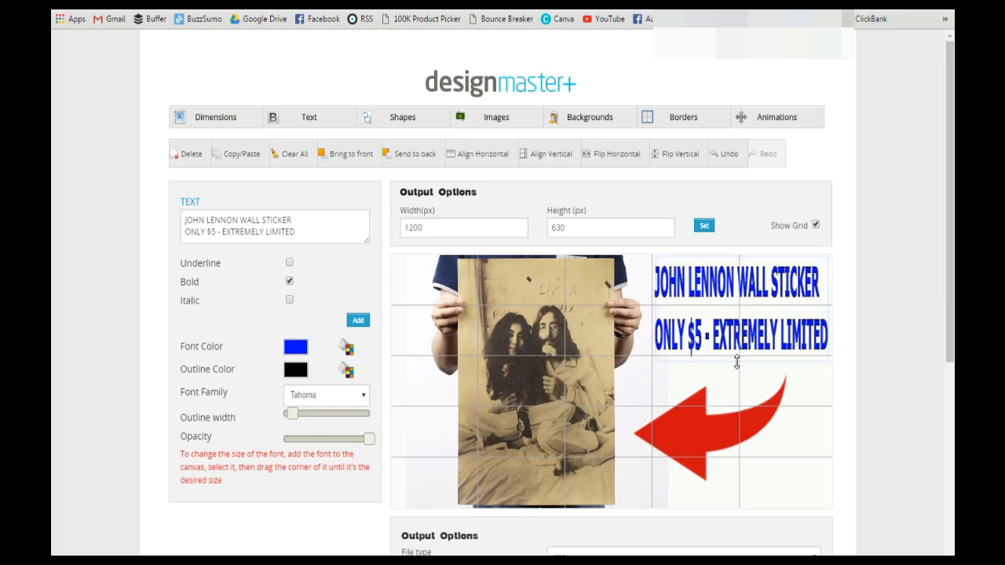
- Move the red arrow slightly up, closer to the text and a little farther from the poster
click(785, 379)
click(803, 449)
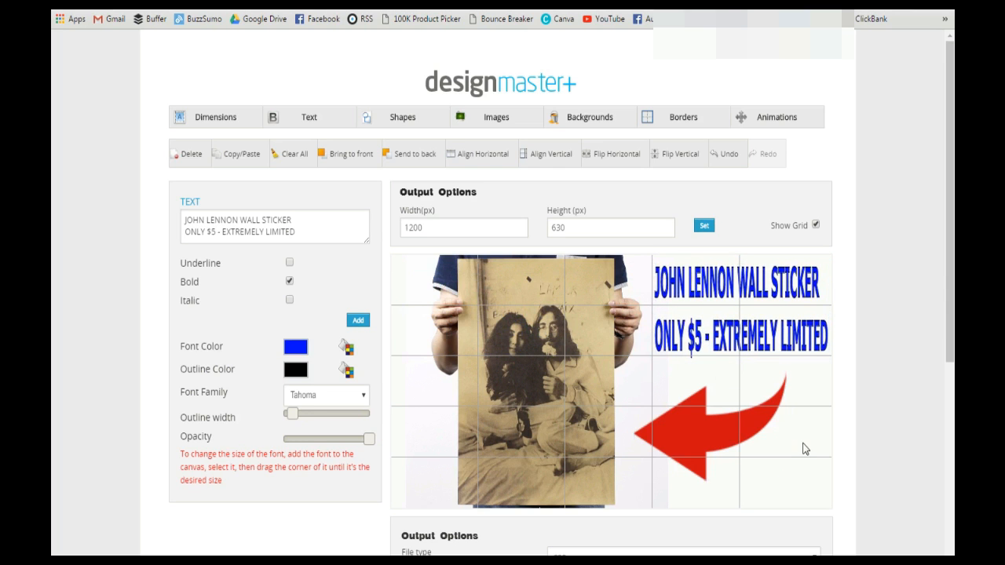
drag(691, 440, 696, 433)
click(807, 491)
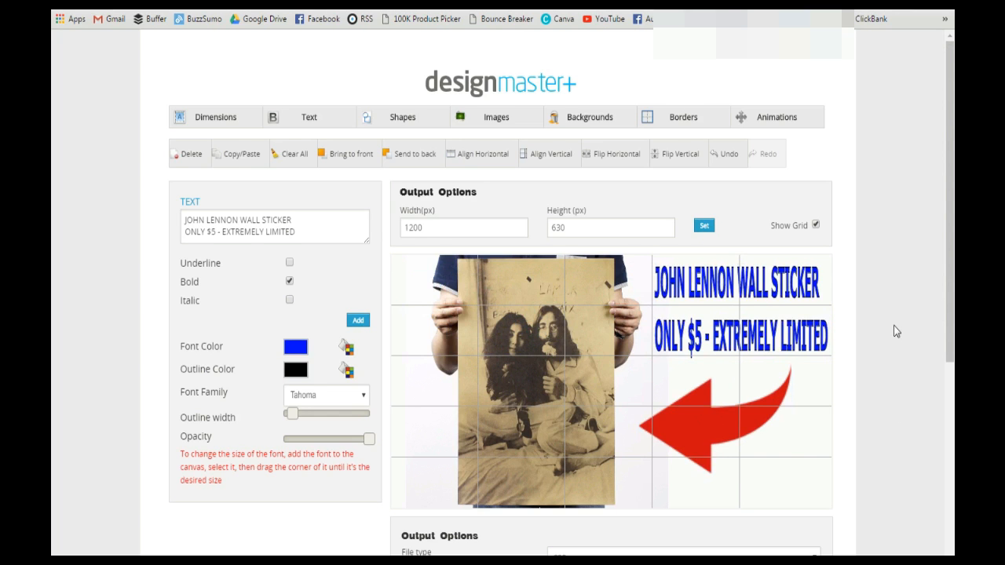
- Set the output file type to jpeg, generate the image and download the generated file
scroll(893, 327, down, 3)
click(591, 372)
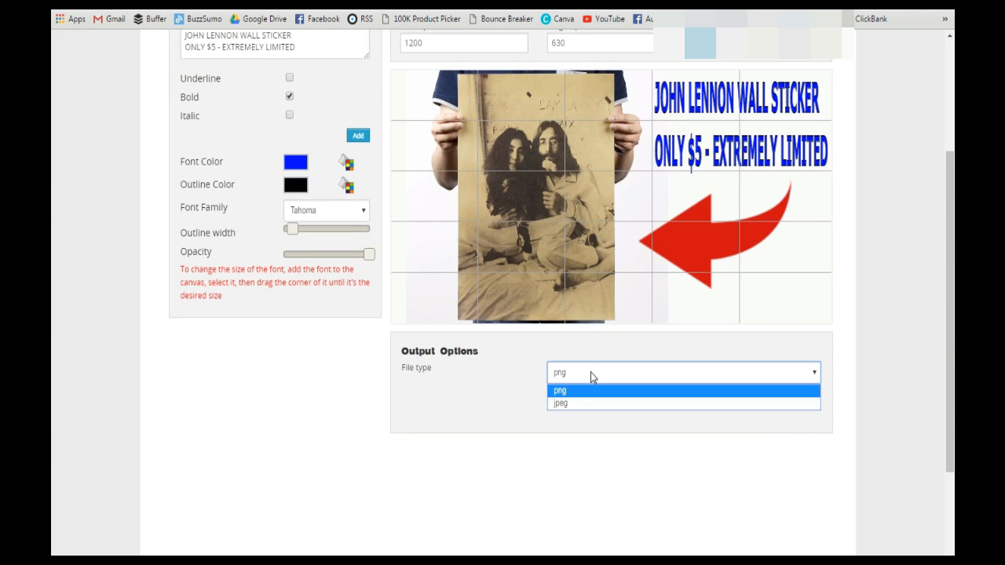
click(501, 380)
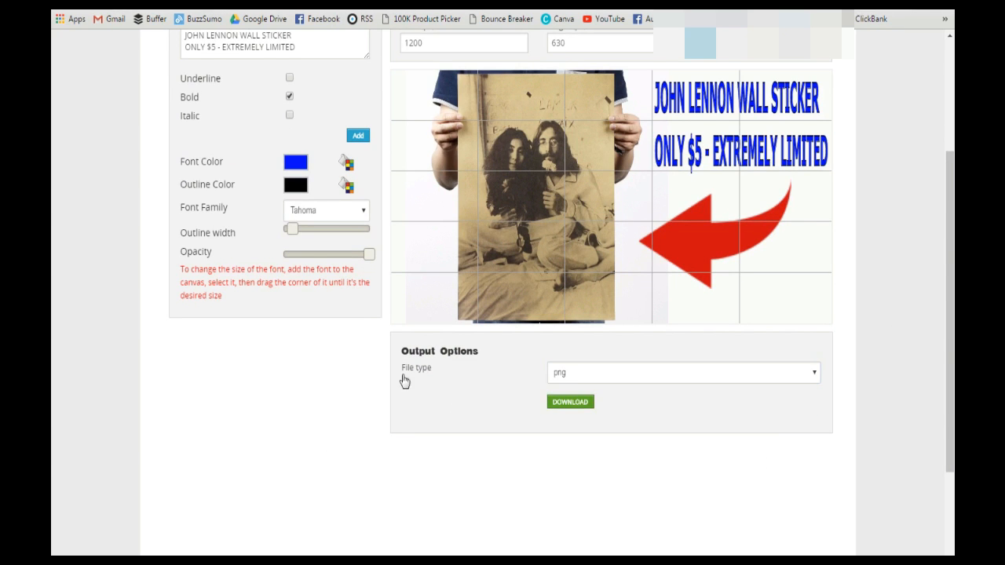
click(593, 377)
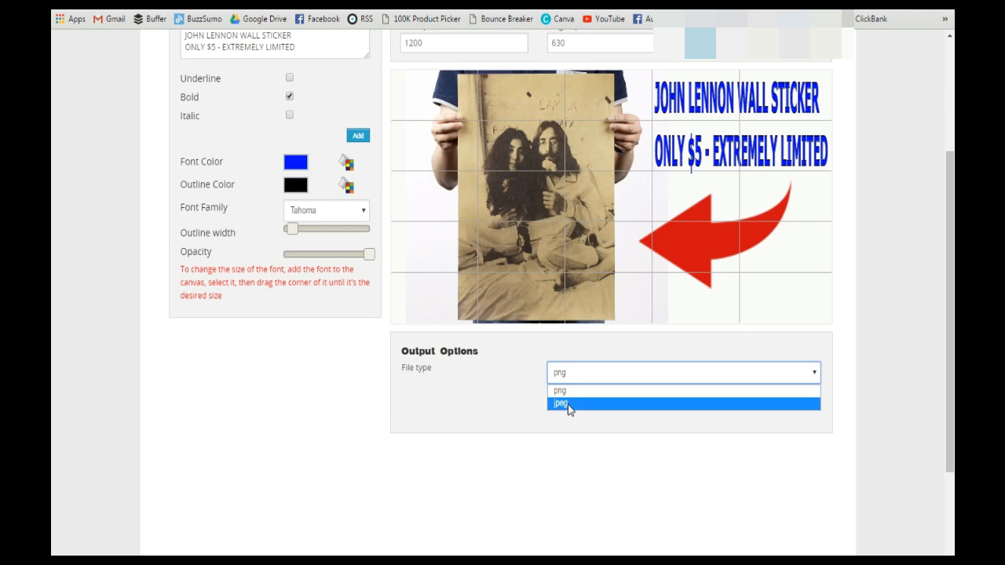
click(567, 404)
click(564, 403)
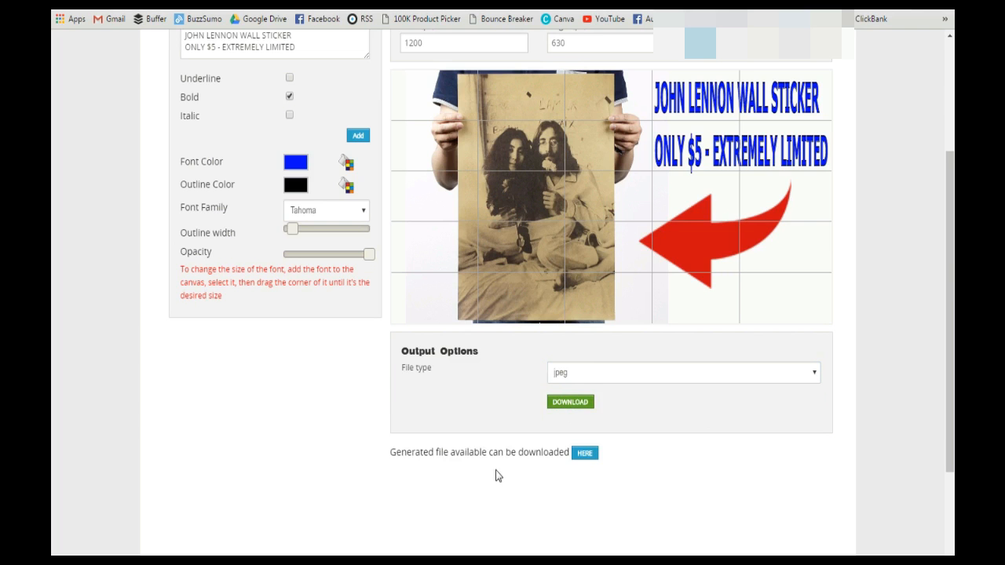
click(585, 453)
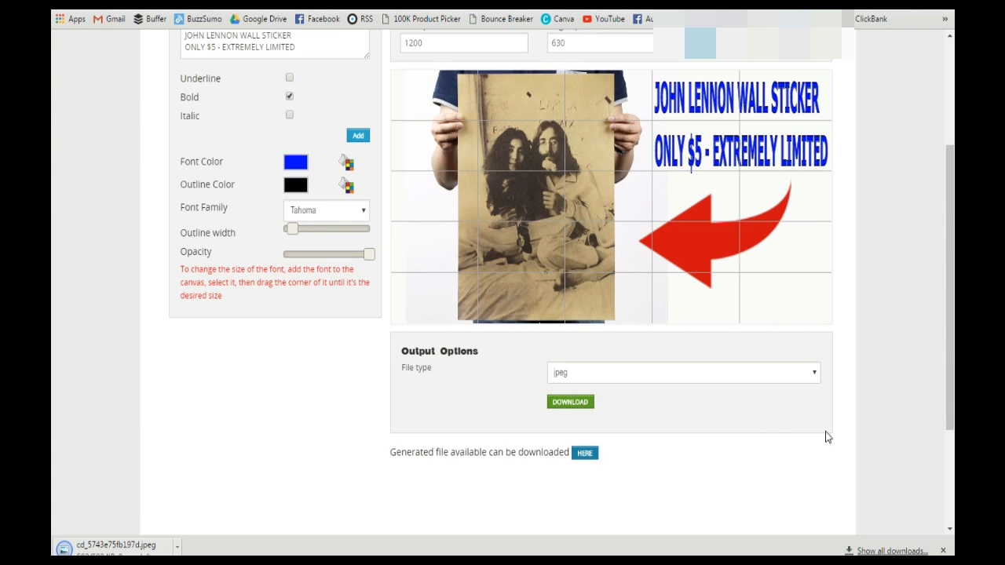
- Move the arrow and the text to the left half of the canvas and the photo to the right edge
scroll(895, 440, up, 1)
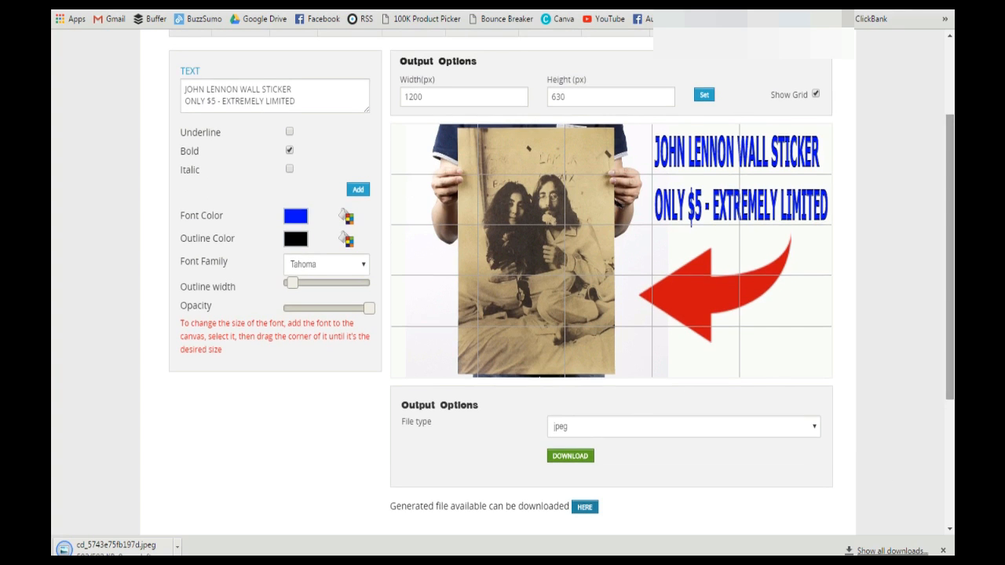
drag(952, 308, 953, 278)
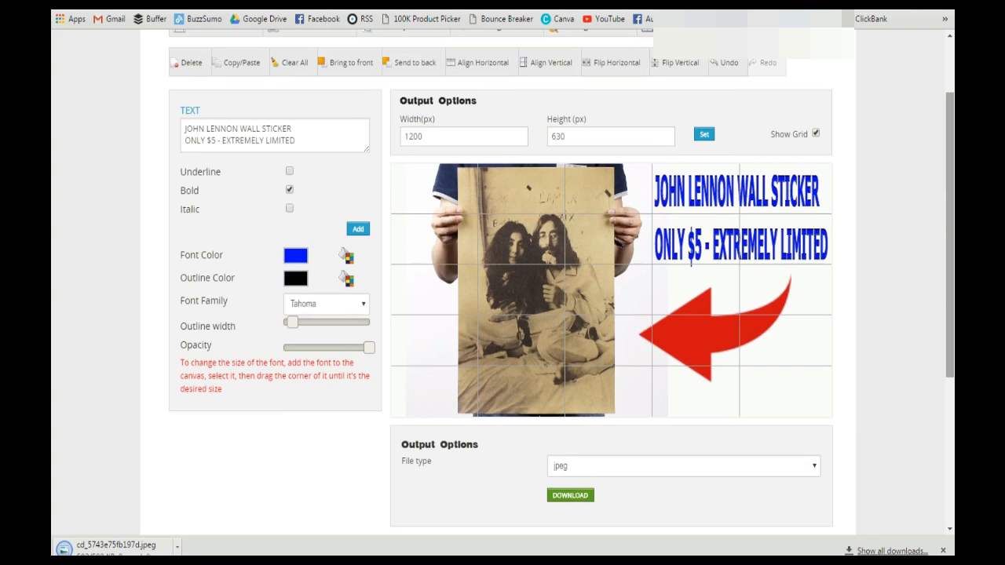
drag(952, 275, 952, 271)
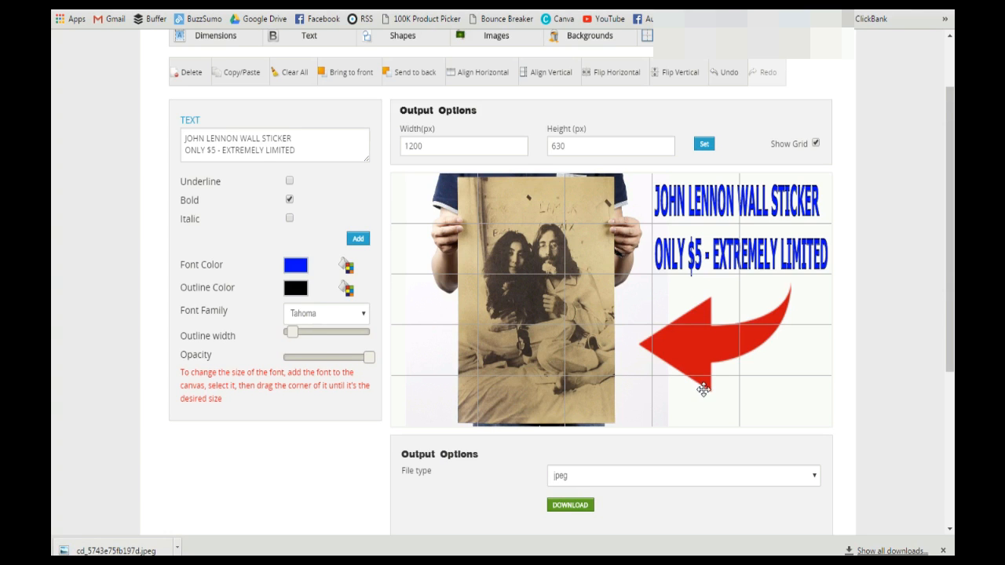
click(712, 206)
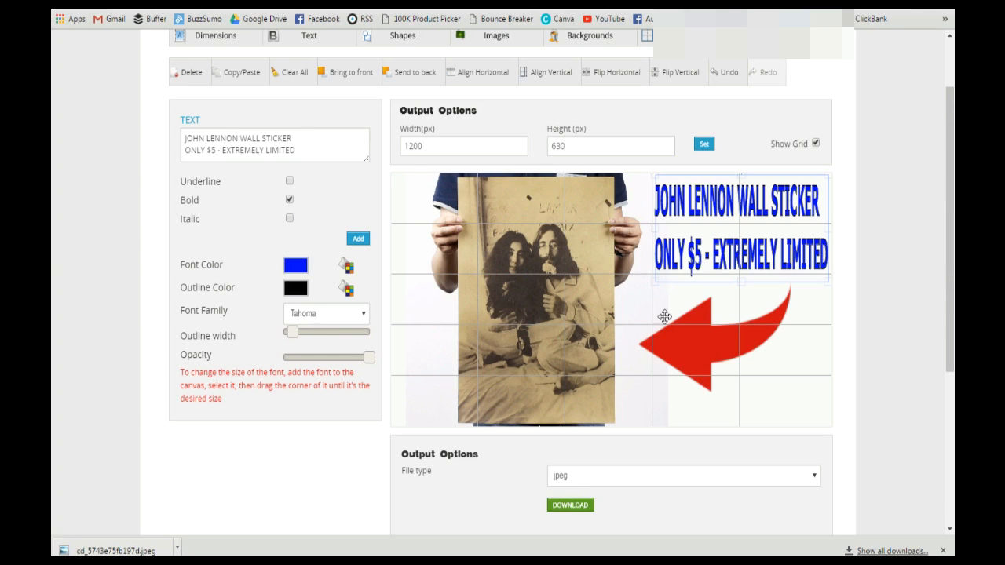
click(682, 336)
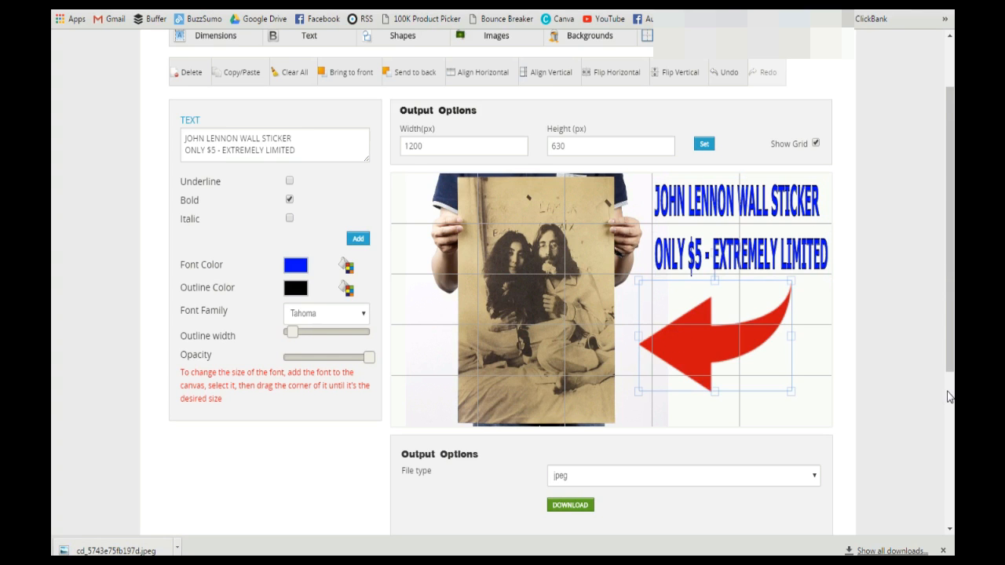
drag(668, 351, 474, 375)
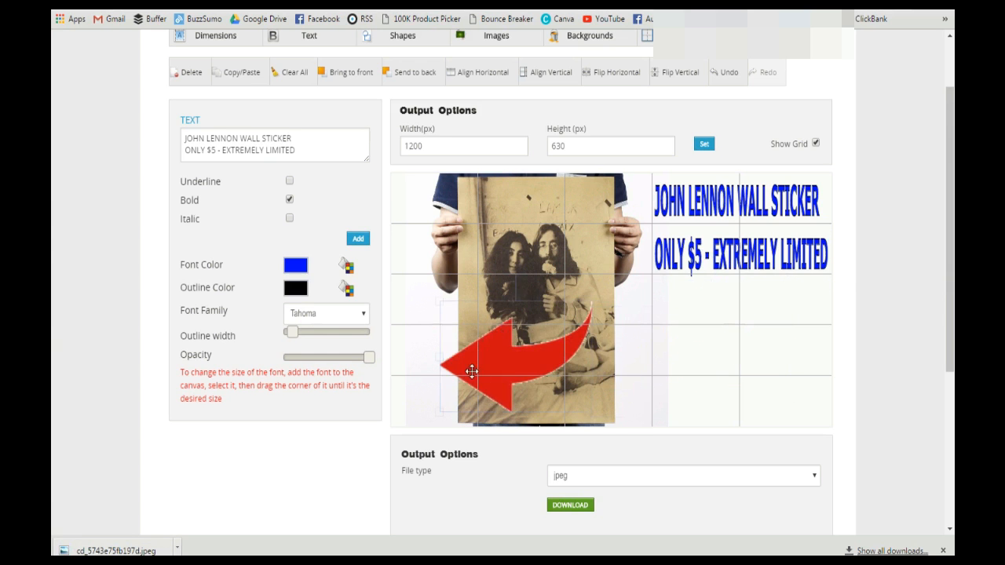
drag(687, 247, 394, 297)
drag(589, 236, 780, 238)
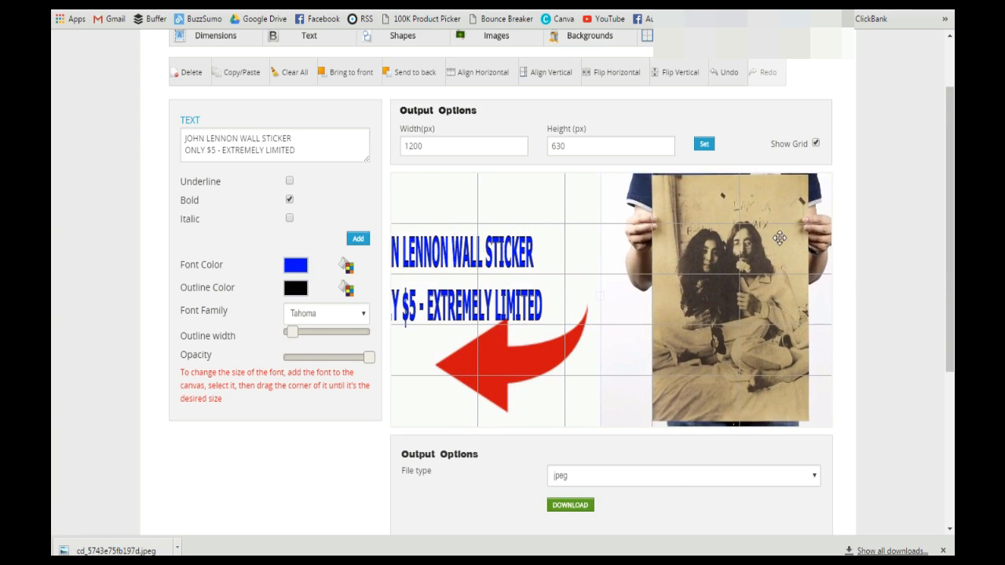
- Stack the text above the arrow in the canvas's left half and flip the arrow horizontally so it points at the photo
drag(469, 298, 498, 240)
drag(489, 353, 464, 333)
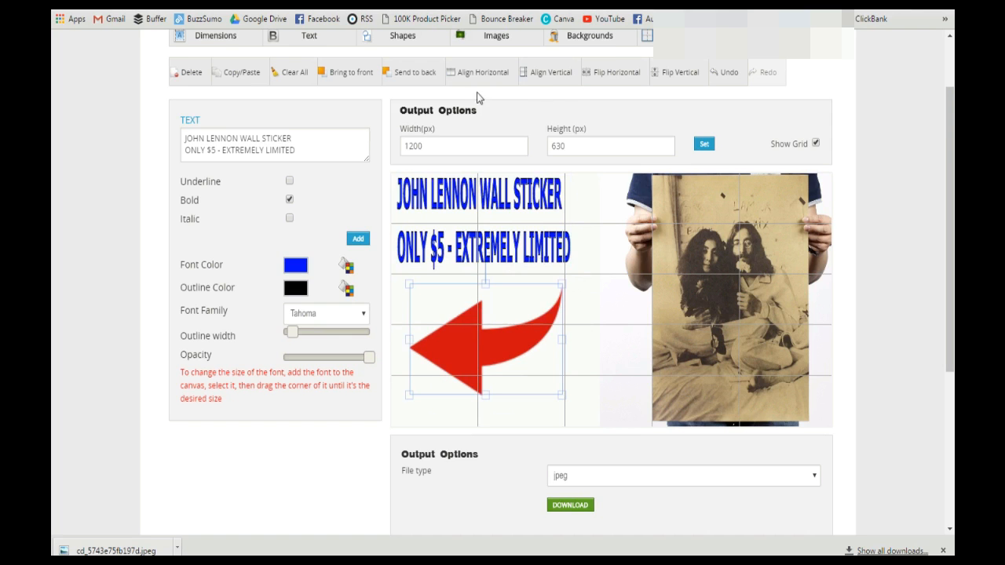
click(630, 81)
drag(525, 341, 545, 344)
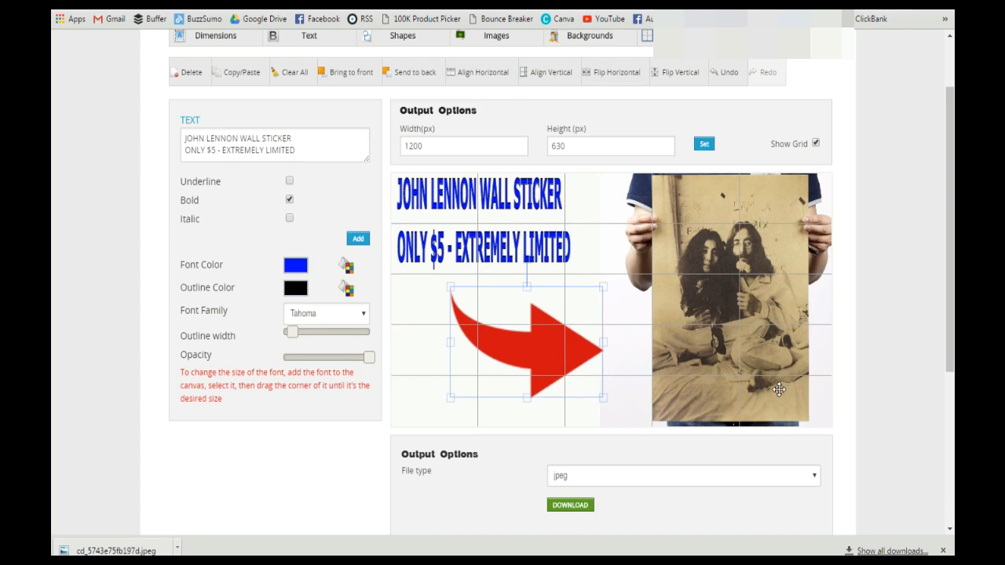
- Move the photo back to the canvas's left side and stack the text above the arrow in the right half
drag(550, 363, 696, 382)
drag(533, 268, 691, 416)
drag(703, 225, 526, 228)
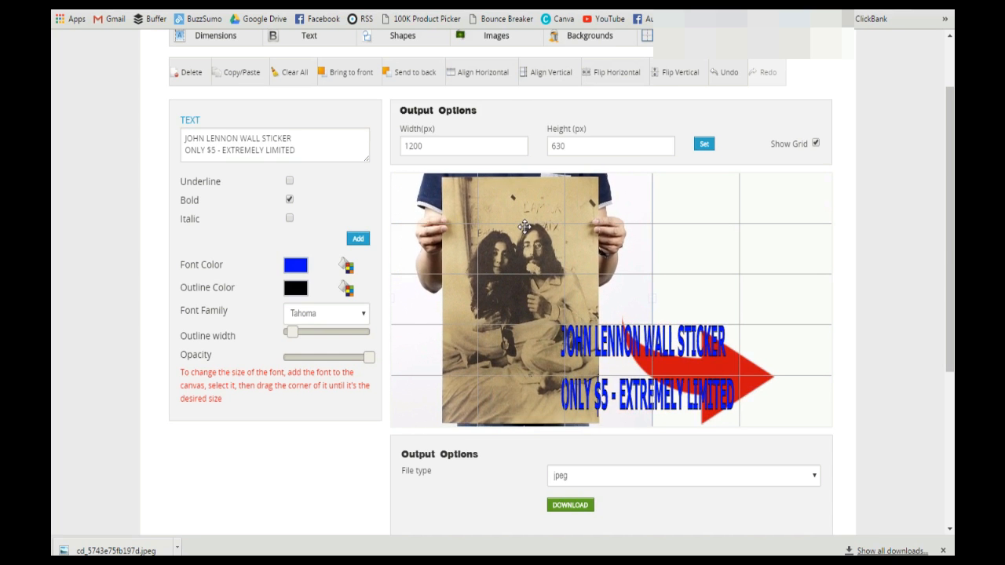
drag(619, 358, 713, 219)
drag(698, 399, 721, 369)
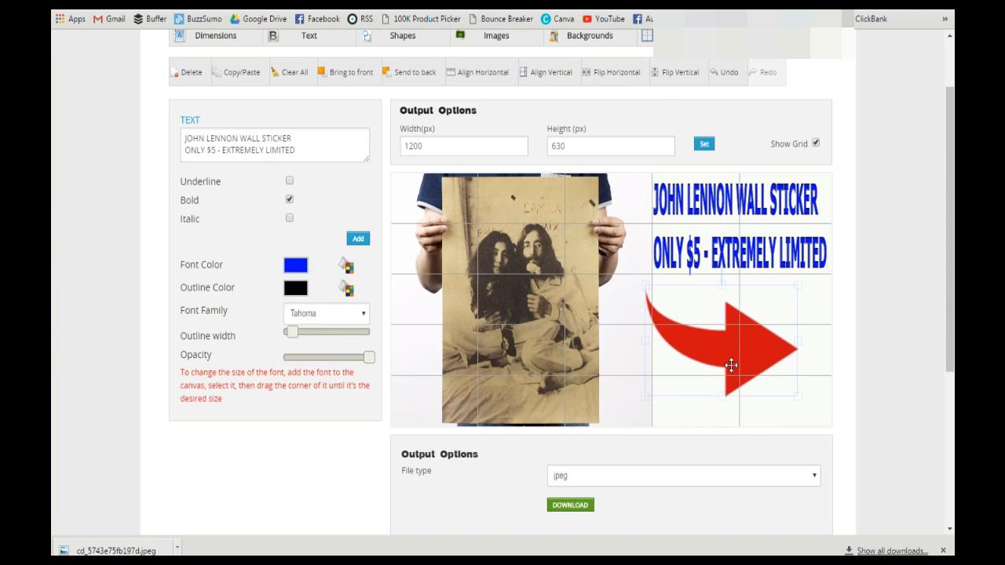
- Try a vertical flip of the arrow and reverse it, and flip the arrow horizontally toward the poster, placing it closer to the photo
click(661, 72)
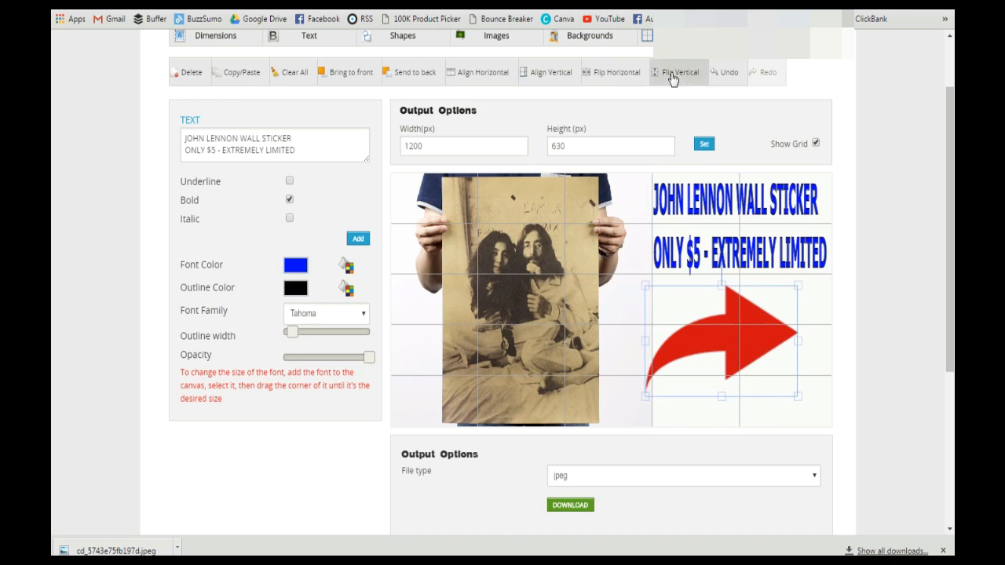
click(676, 72)
click(605, 72)
drag(737, 355, 708, 360)
click(801, 369)
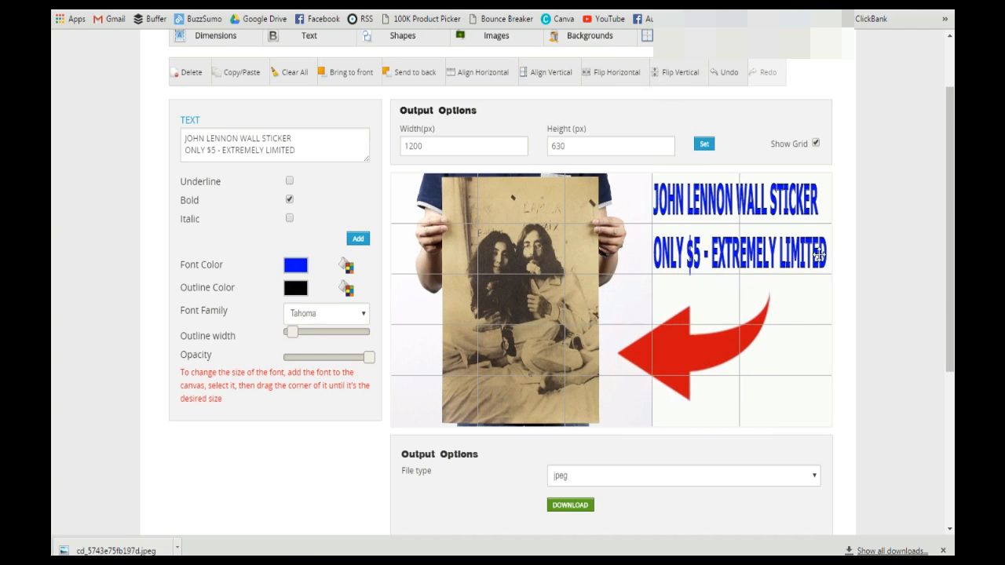
- Nudge the two-line advertising text slightly up toward the canvas corner and change its font color to pure red
click(763, 200)
drag(764, 200, 765, 199)
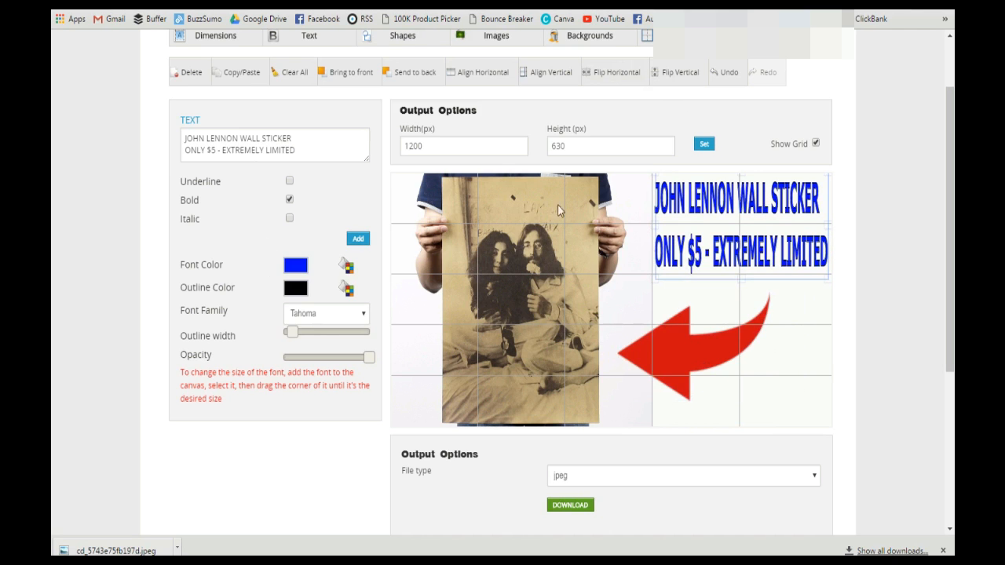
click(346, 267)
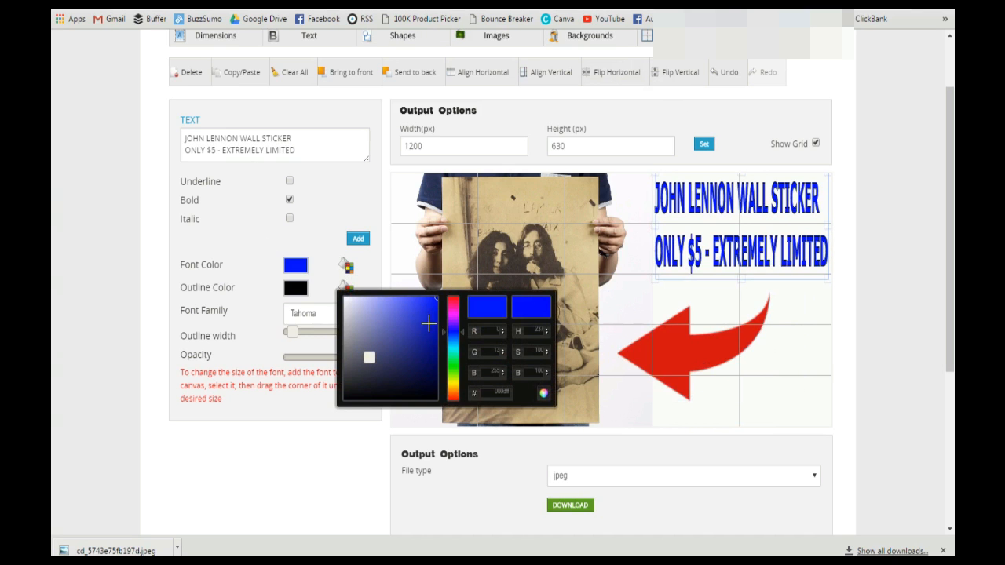
drag(452, 333, 450, 285)
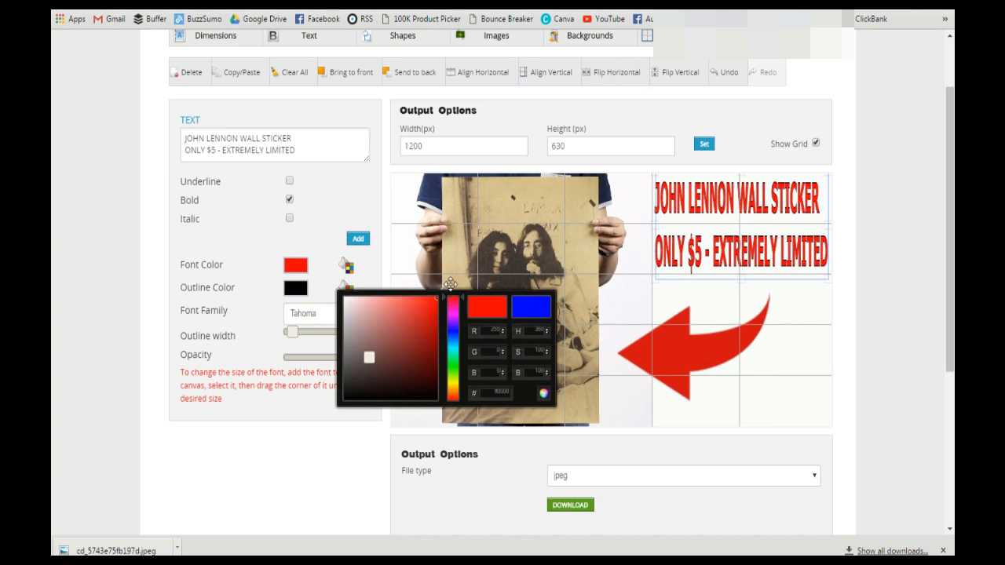
click(393, 209)
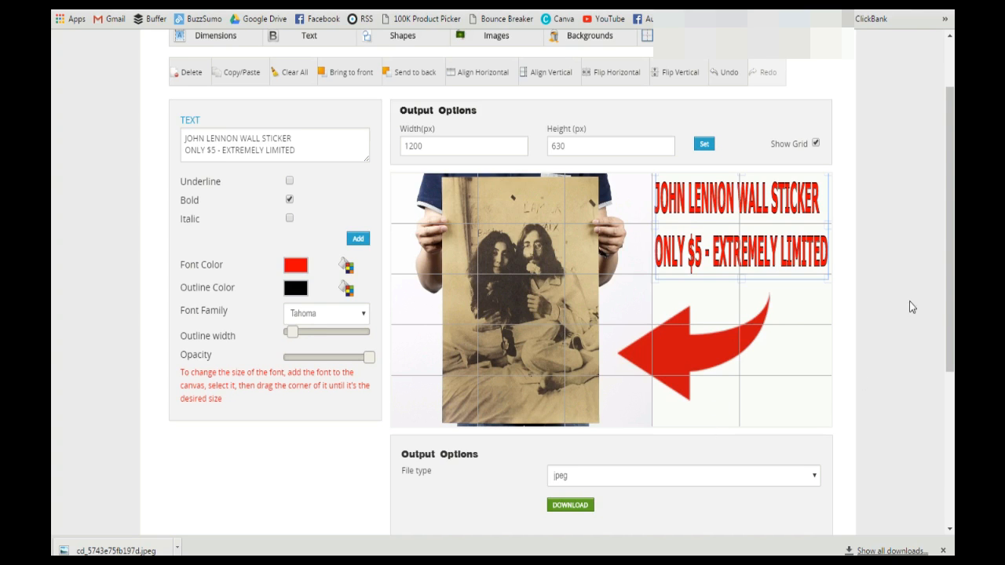
- Generate the red-text design as a jpeg and download the generated file
scroll(943, 278, down, 1)
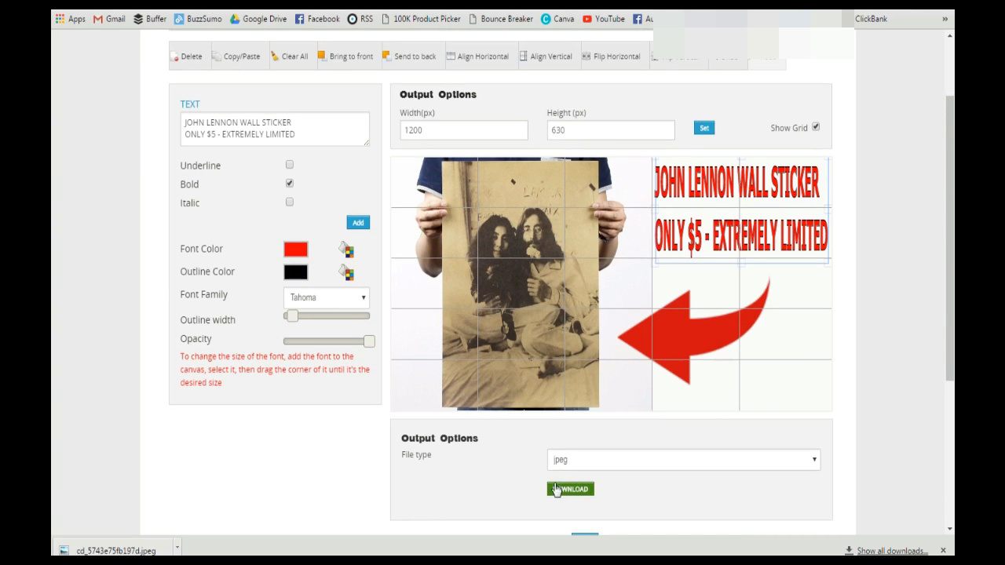
click(563, 492)
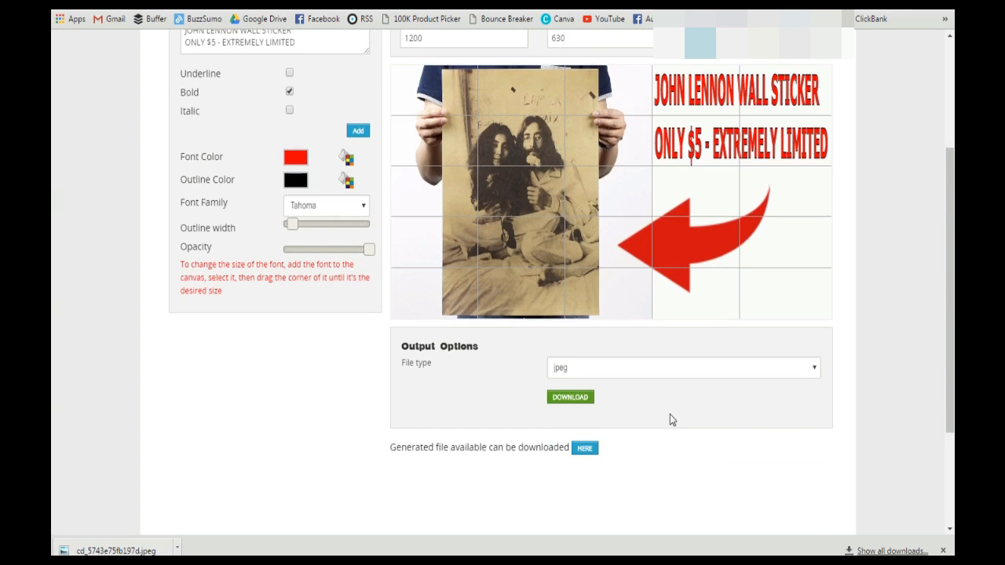
click(585, 449)
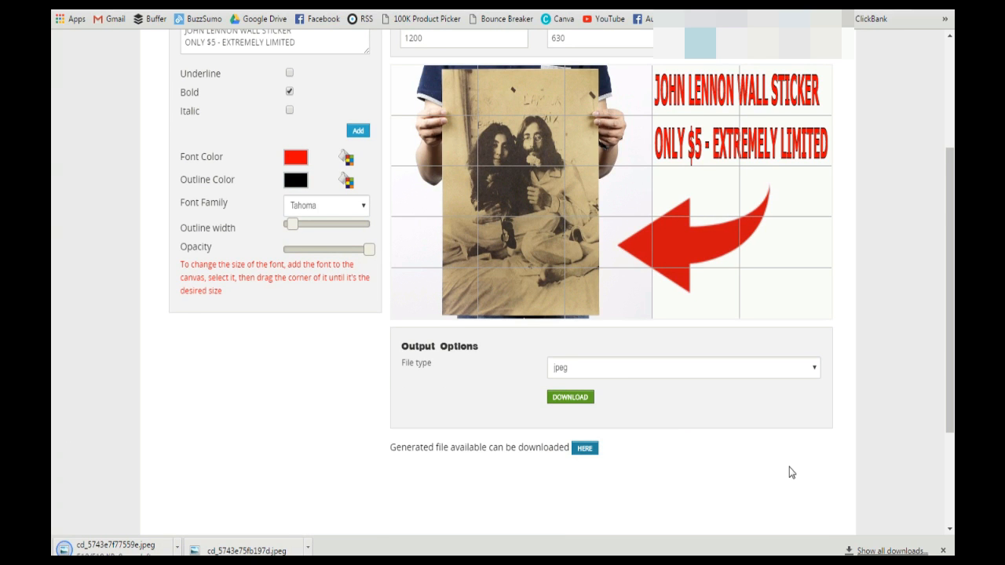
- Show the desktop and open the downloaded image cd_5743e75fb197d in Windows Photo Viewer to examine the blue-text version
scroll(802, 165, up, 3)
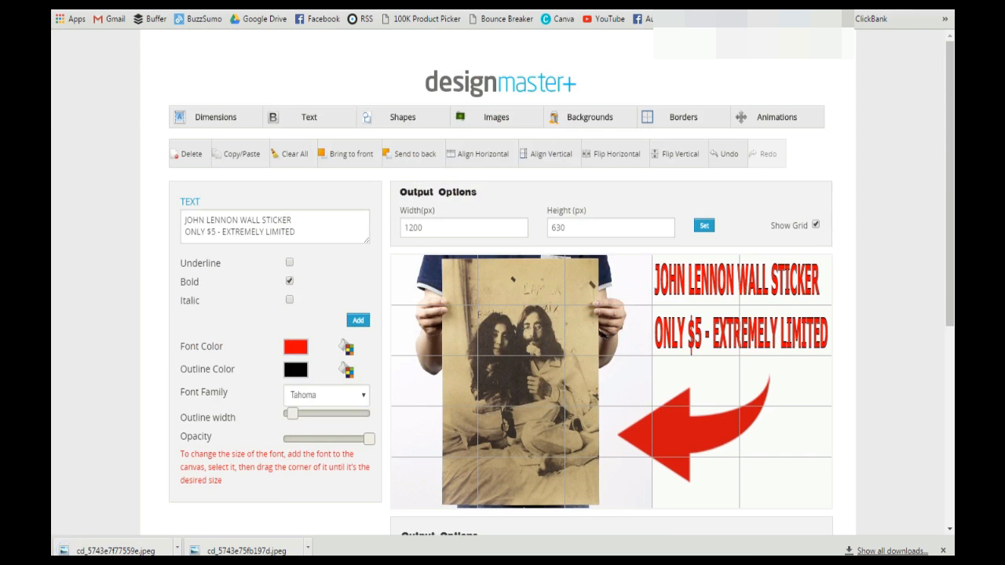
key(super+d)
drag(419, 343, 570, 134)
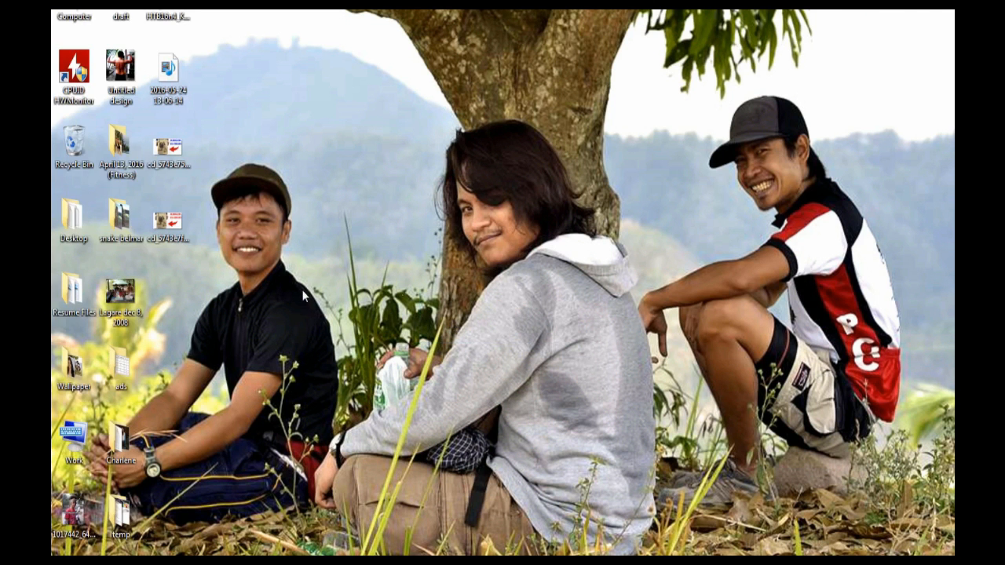
click(168, 147)
key(Return)
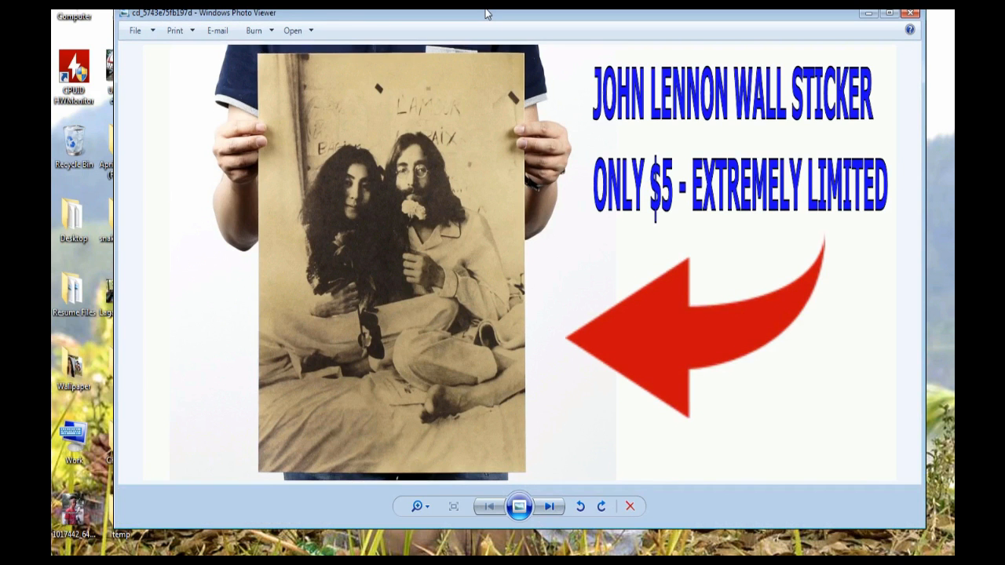
drag(486, 10, 476, 3)
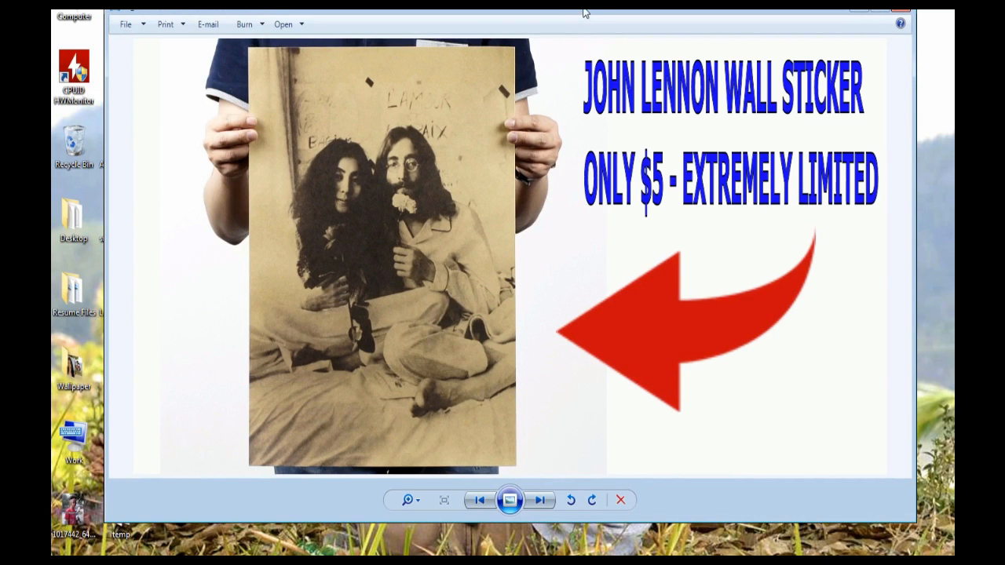
drag(583, 13, 572, 11)
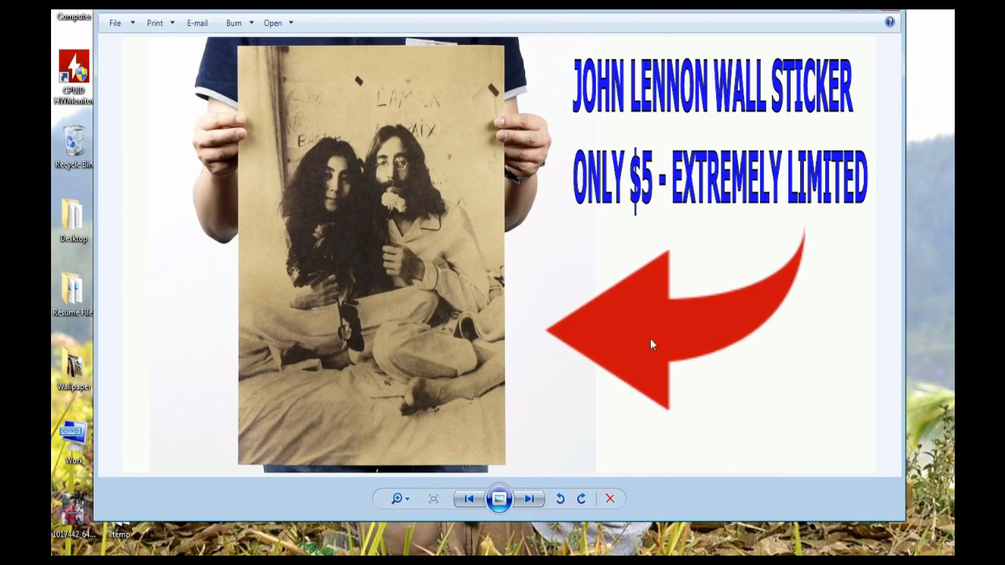
- View the red-text version as the next image, close the viewer and return to designmaster+ in the browser
click(526, 503)
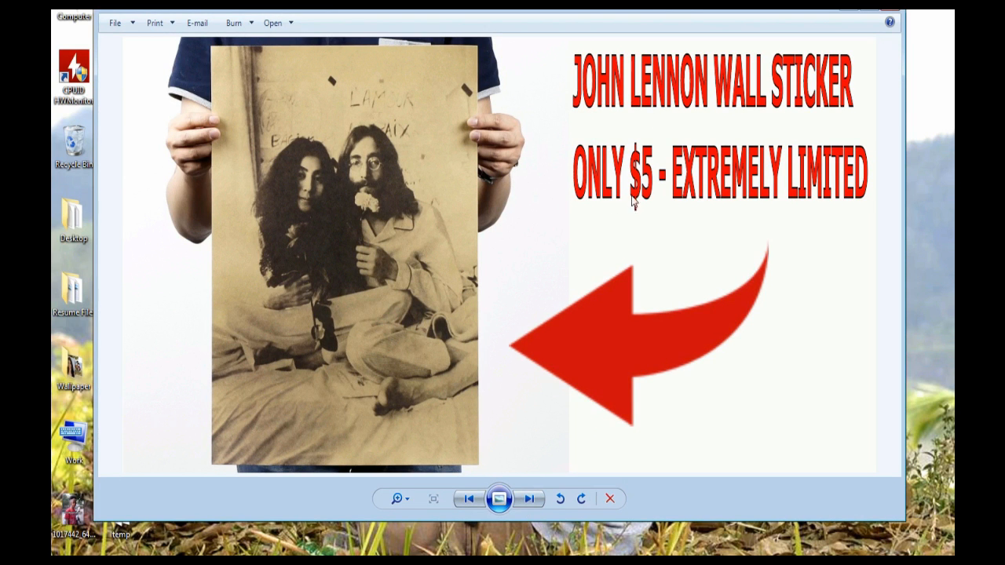
drag(582, 10, 626, 18)
click(927, 12)
drag(664, 216, 474, 361)
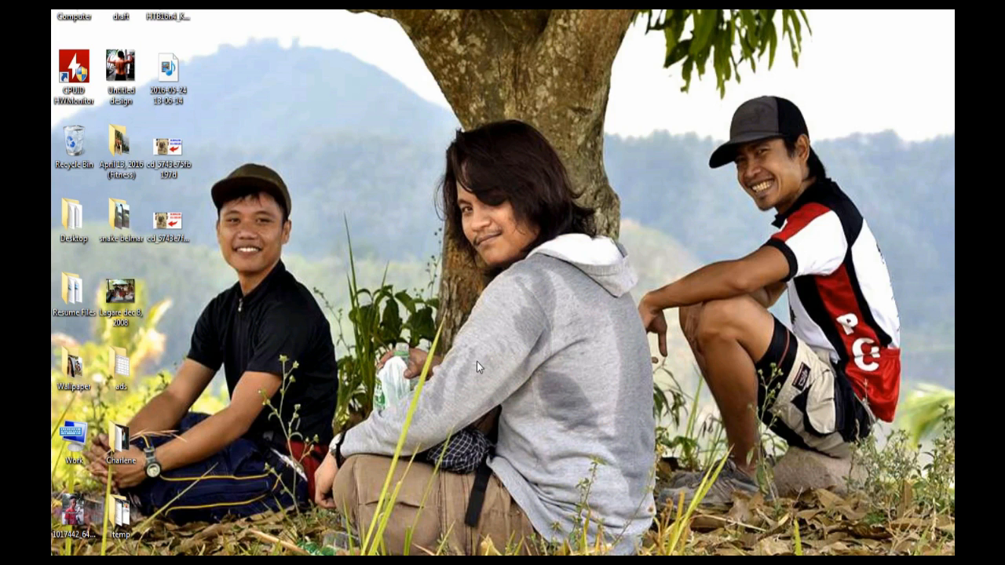
click(440, 555)
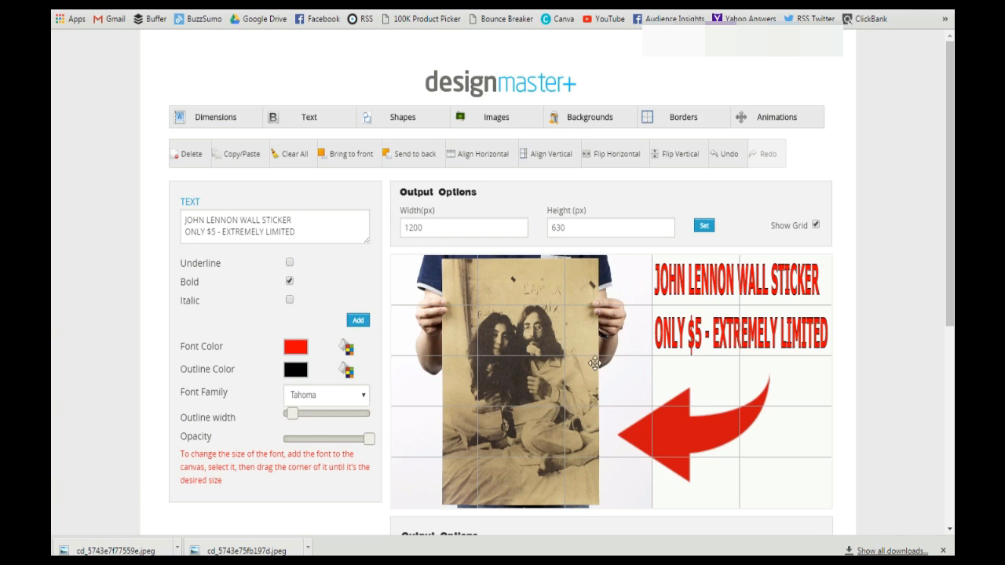